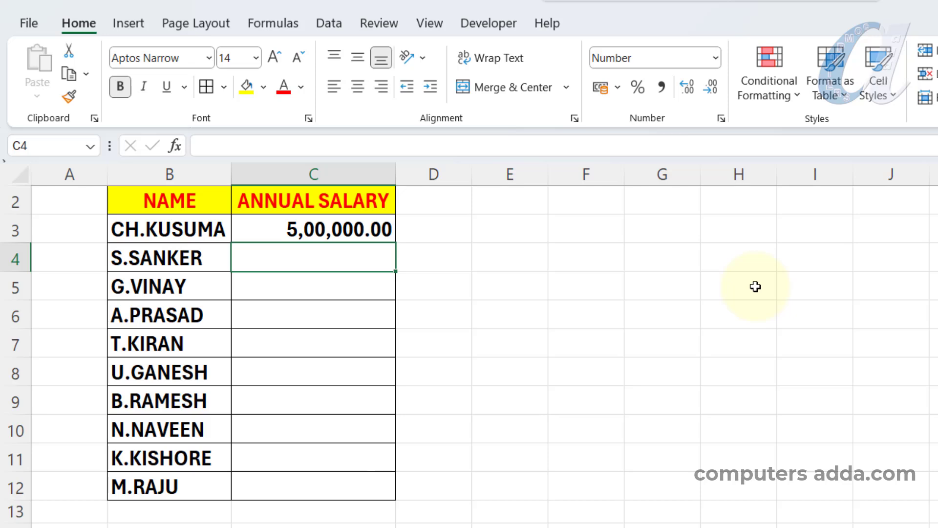
Step: Enter the annual salaries for the second and third employees in scientific shorthand: 7e5 in C4 and 45e4 in C5
text(7e5)
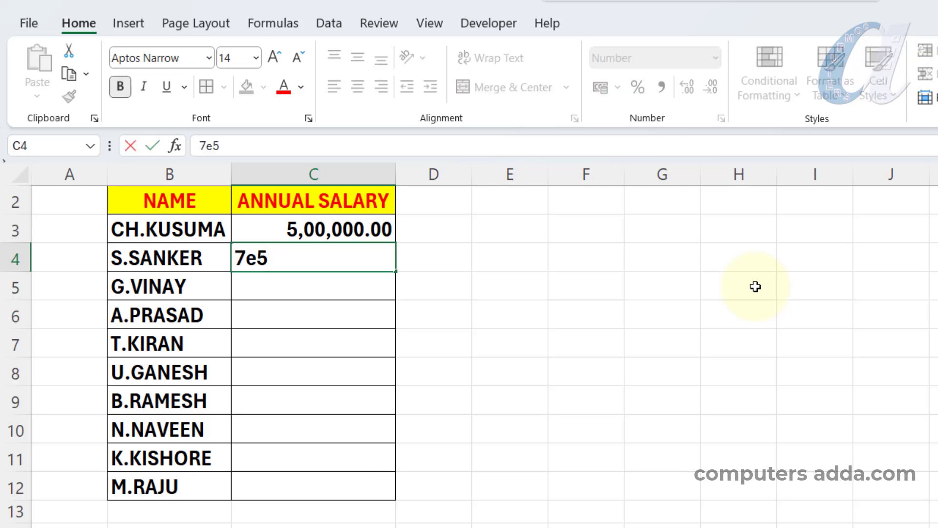
key(Return)
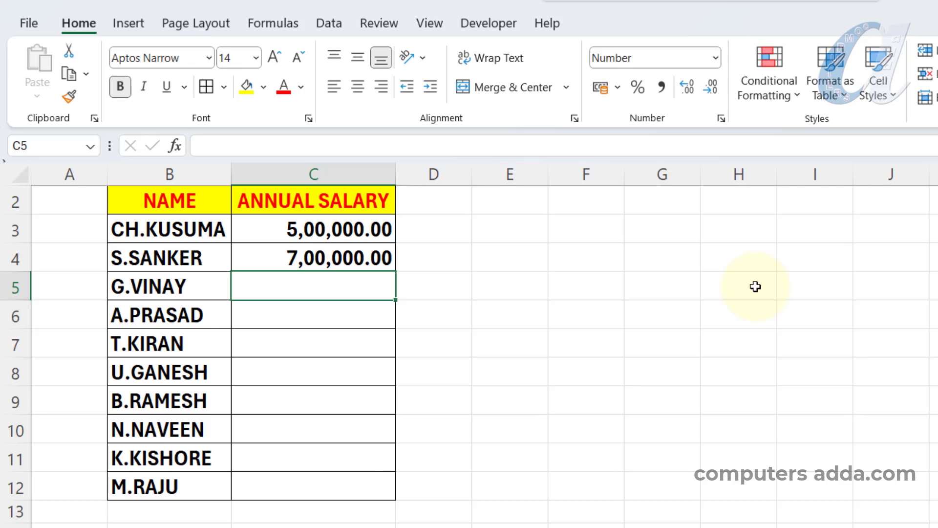
text(45e4)
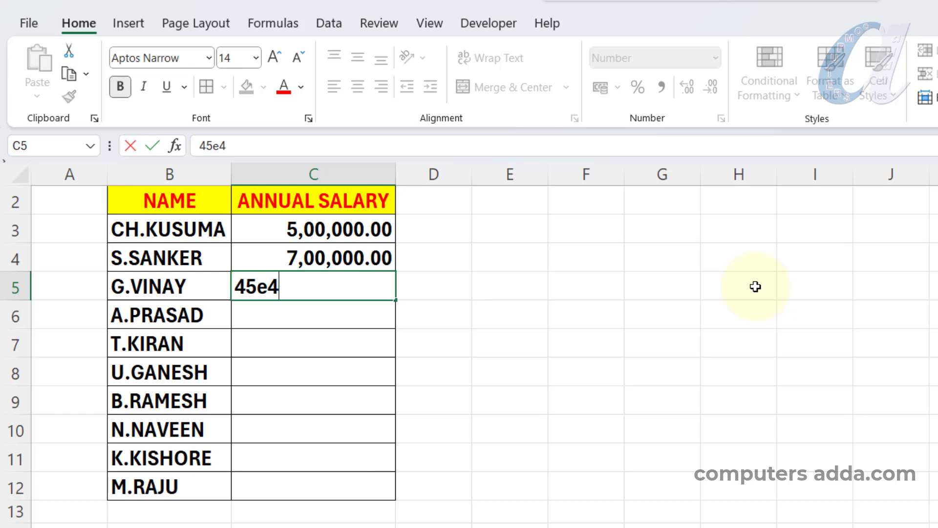
key(Return)
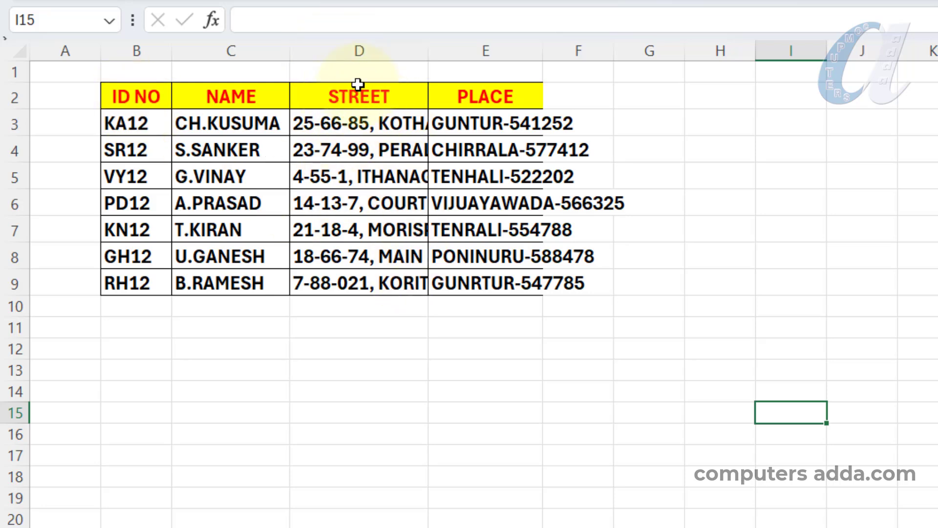
Step: Try widening the STREET and PLACE columns manually to fit their contents, and undo both width changes
drag(431, 51, 399, 49)
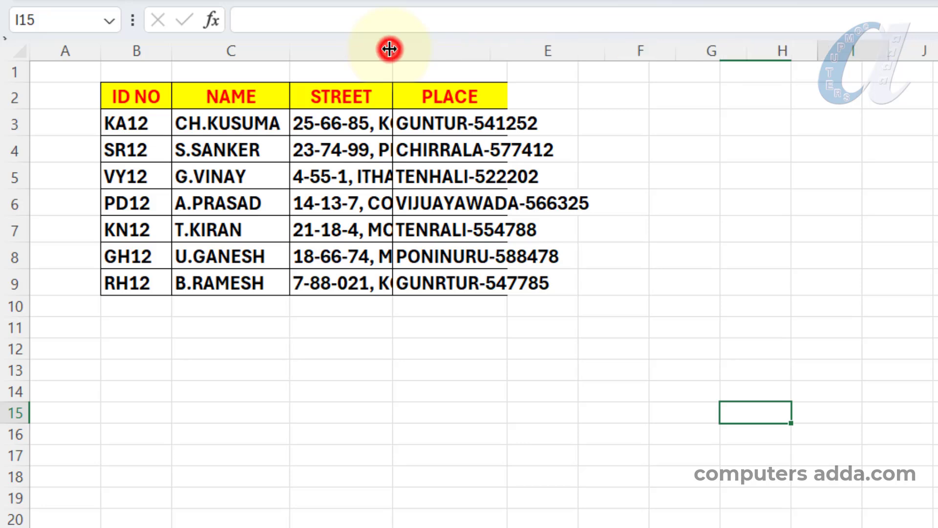
double_click(389, 49)
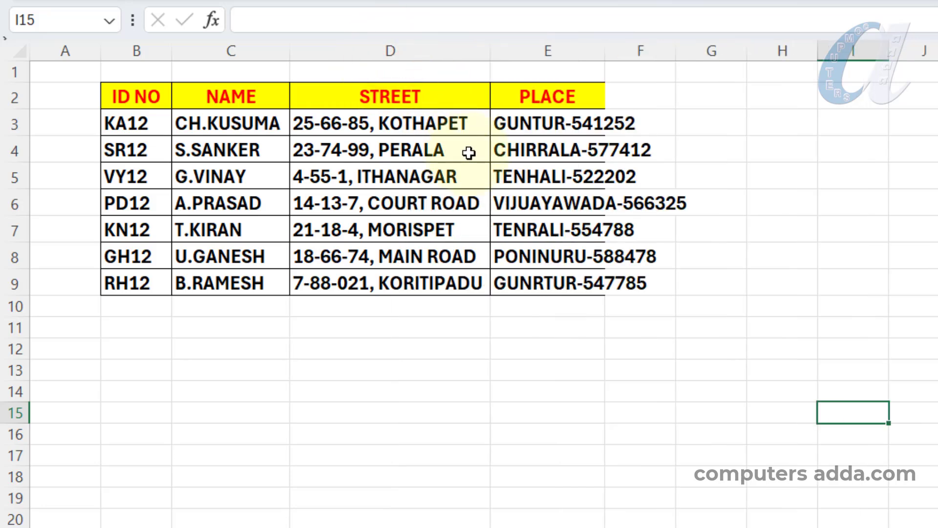
drag(606, 51, 726, 63)
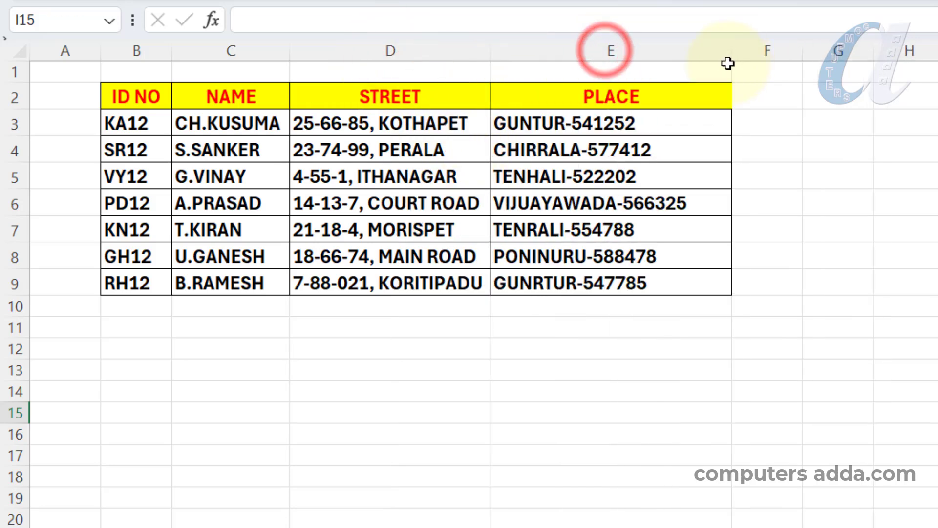
key(ctrl+z)
key(ctrl+z)
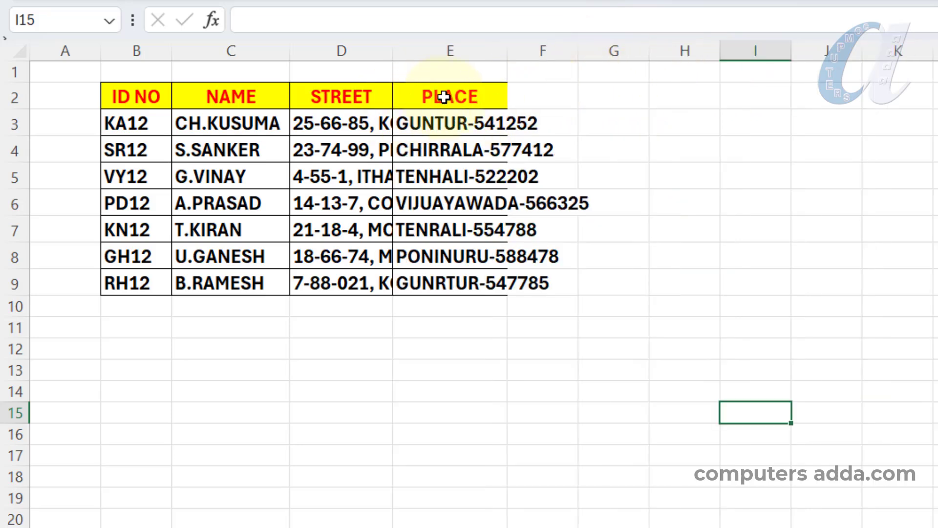
Step: Apply Wrap Text to the entire address table in B2:E9
click(339, 124)
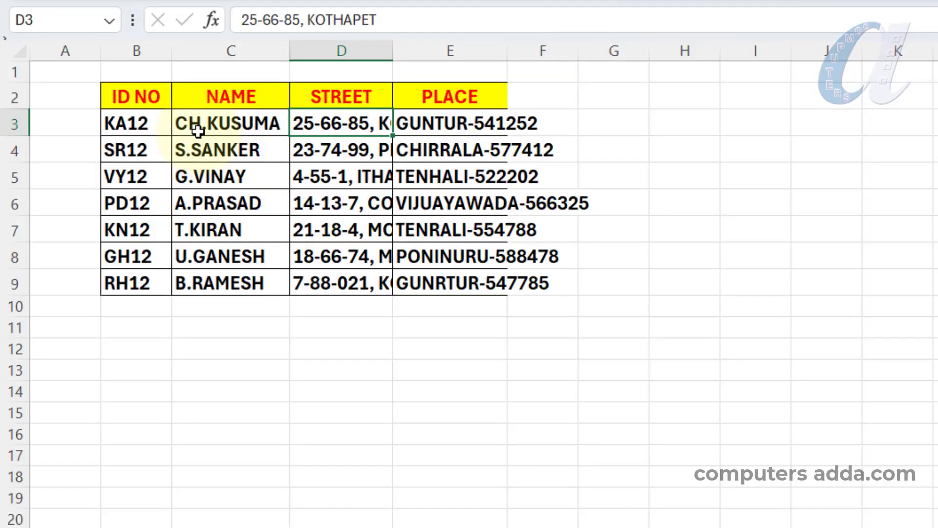
click(269, 177)
key(ctrl+a)
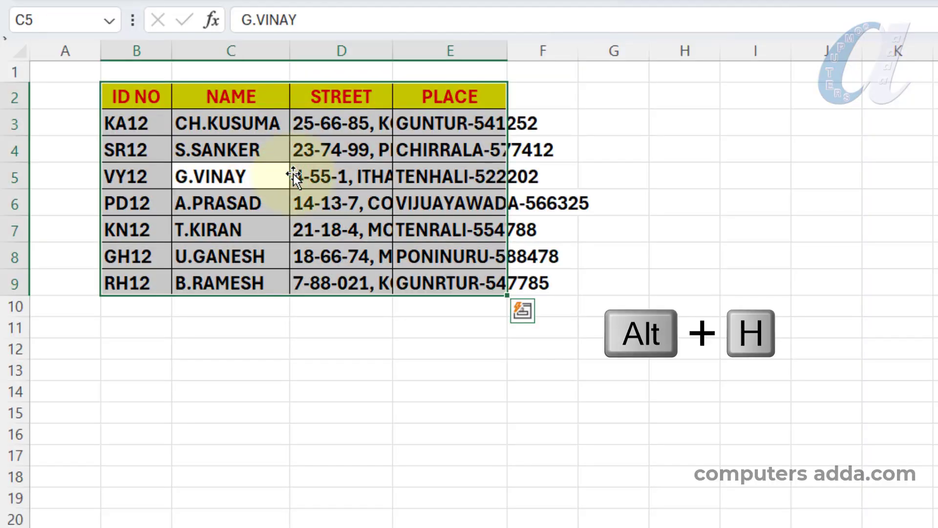
key(w)
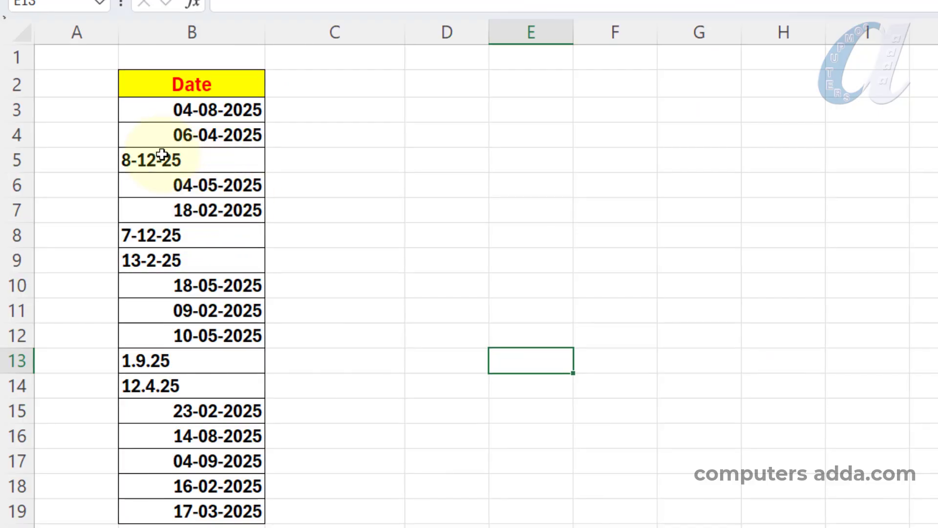
drag(198, 105, 198, 518)
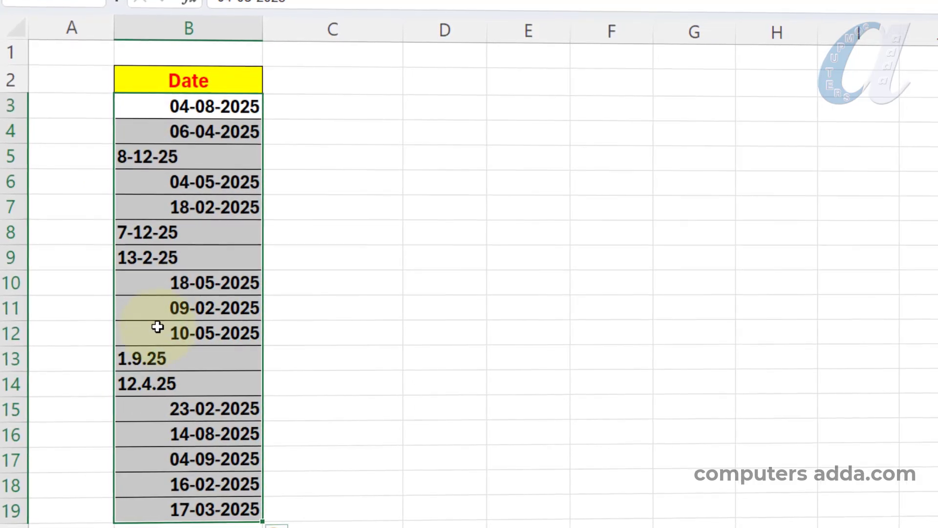
click(132, 360)
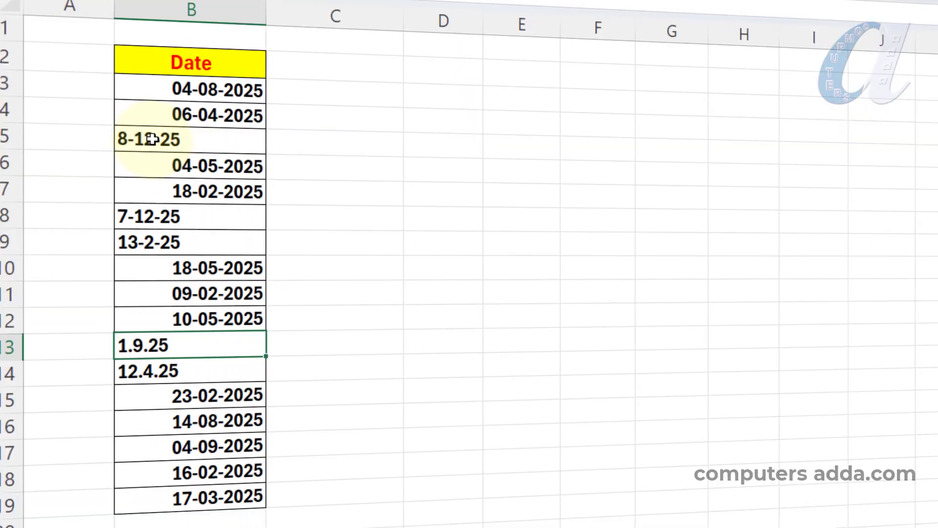
click(138, 137)
double_click(156, 137)
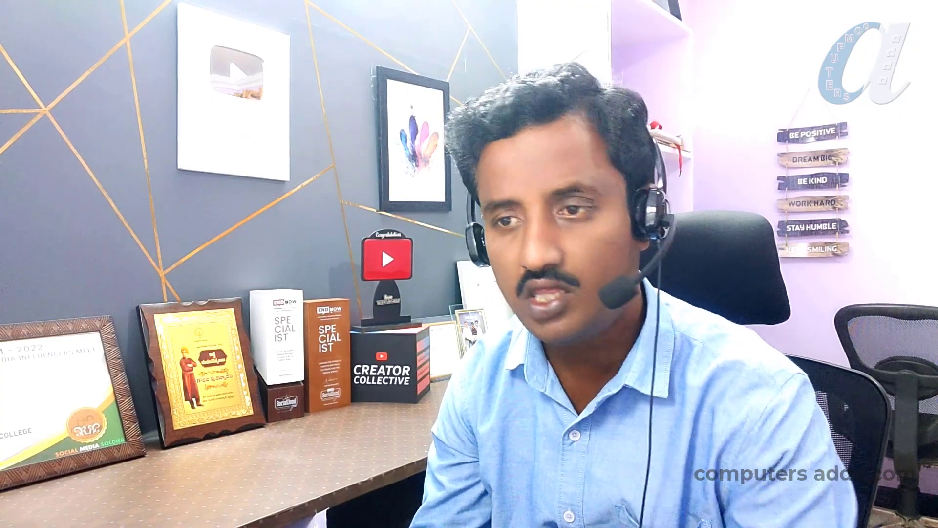
click(366, 178)
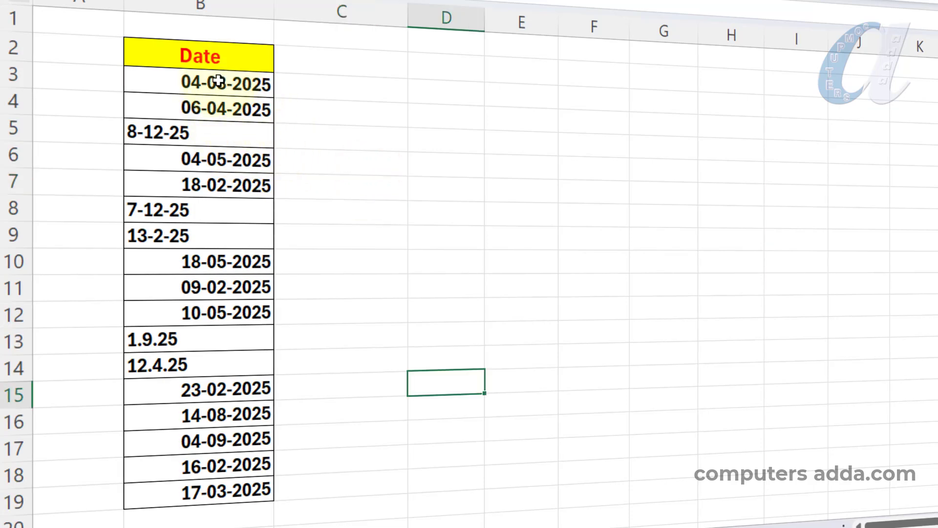
Step: Start Text to Columns on the dates in B3:B19 as delimited data and set the column data format to Date DMY
drag(218, 81, 224, 494)
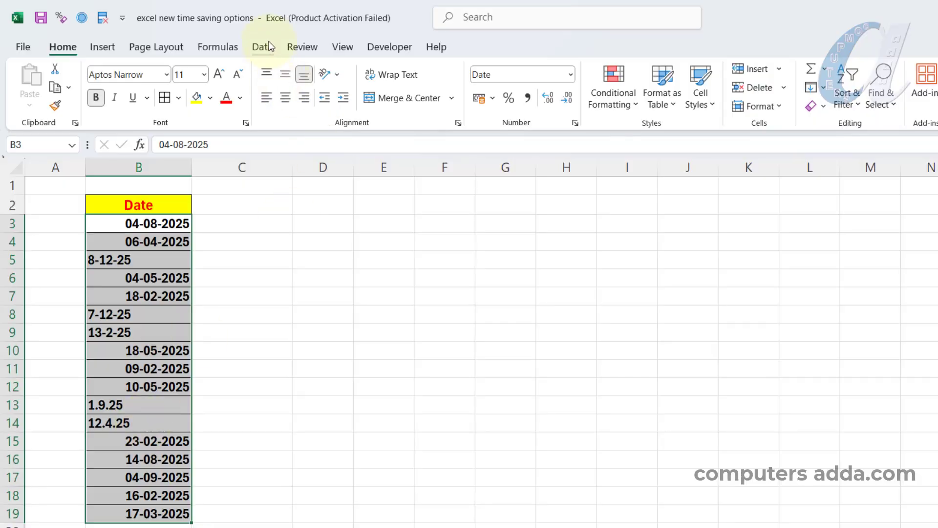
click(271, 47)
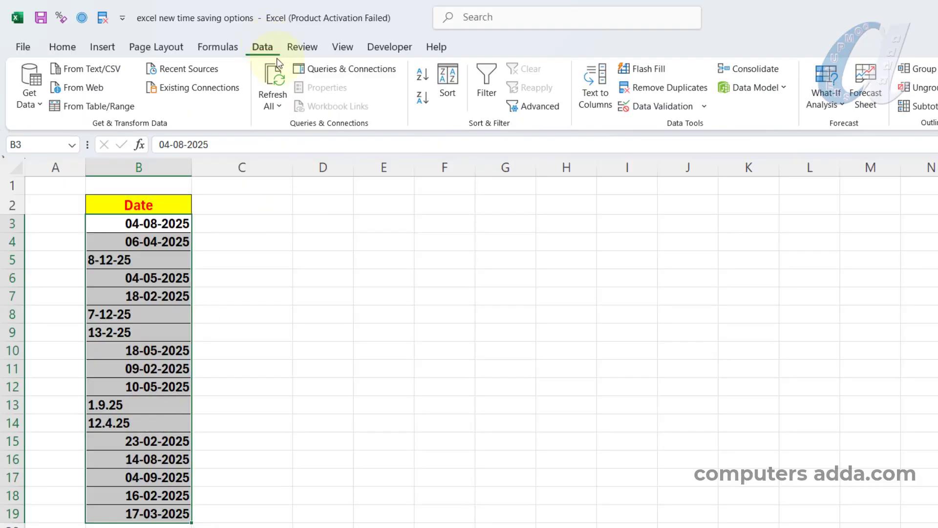
click(592, 81)
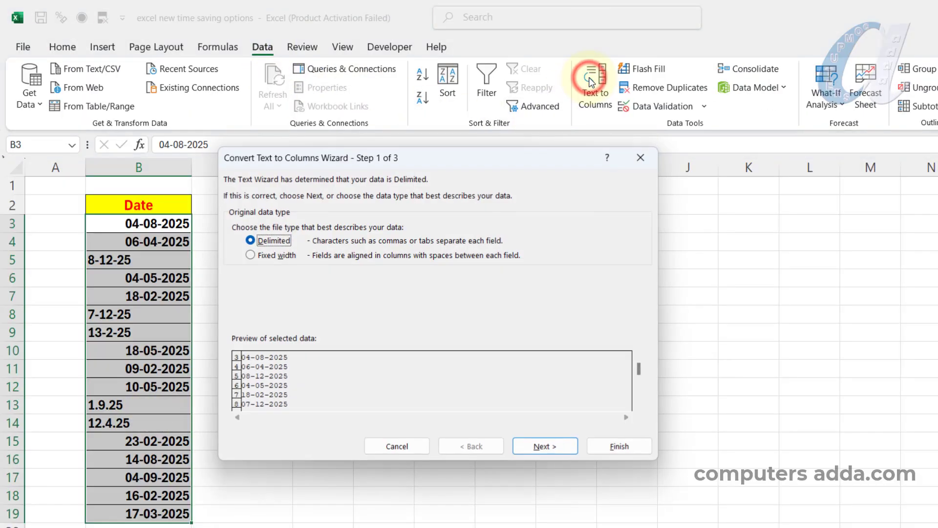
drag(444, 159, 446, 194)
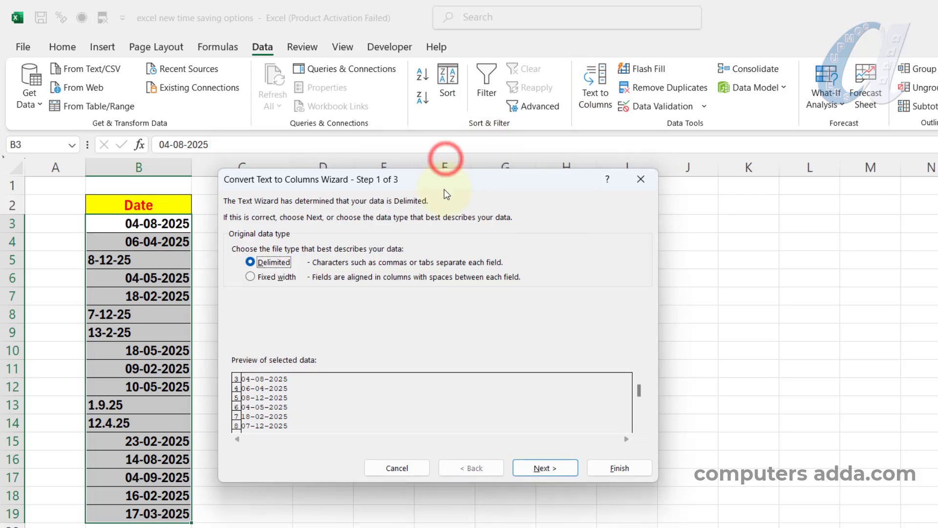
click(543, 470)
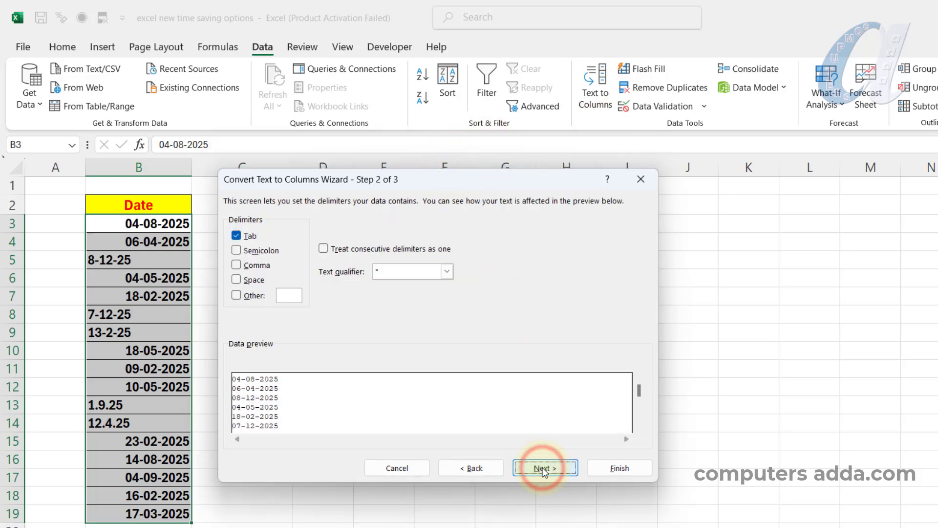
click(544, 468)
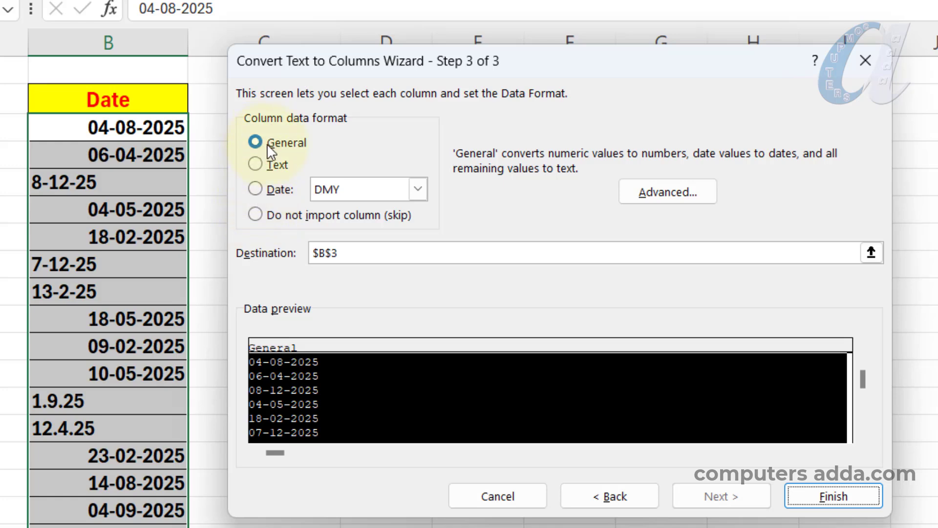
click(254, 188)
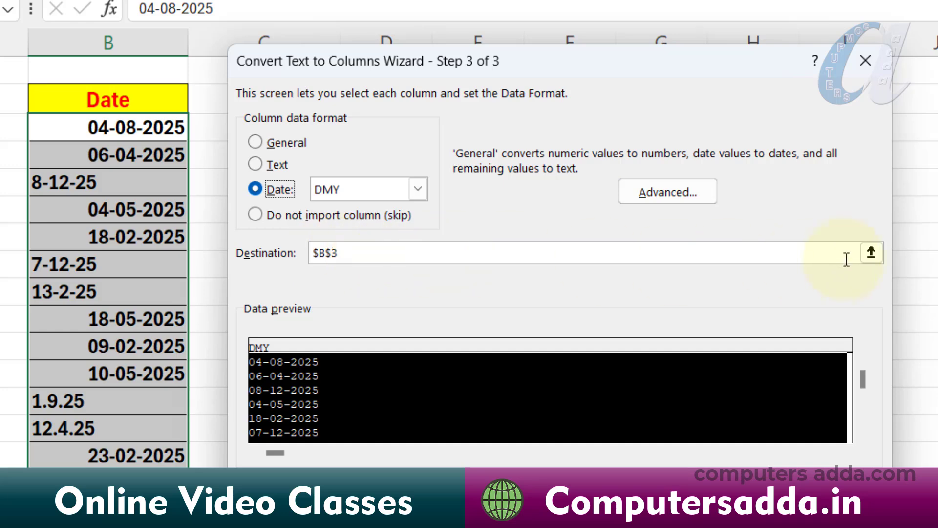
Step: Set the conversion destination to C3 and finish the Text to Columns wizard
click(871, 253)
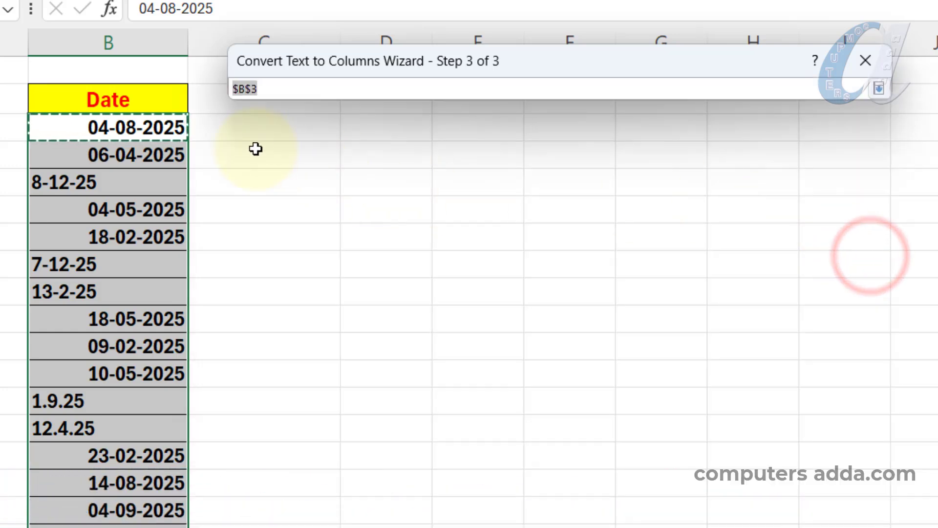
click(238, 127)
key(Return)
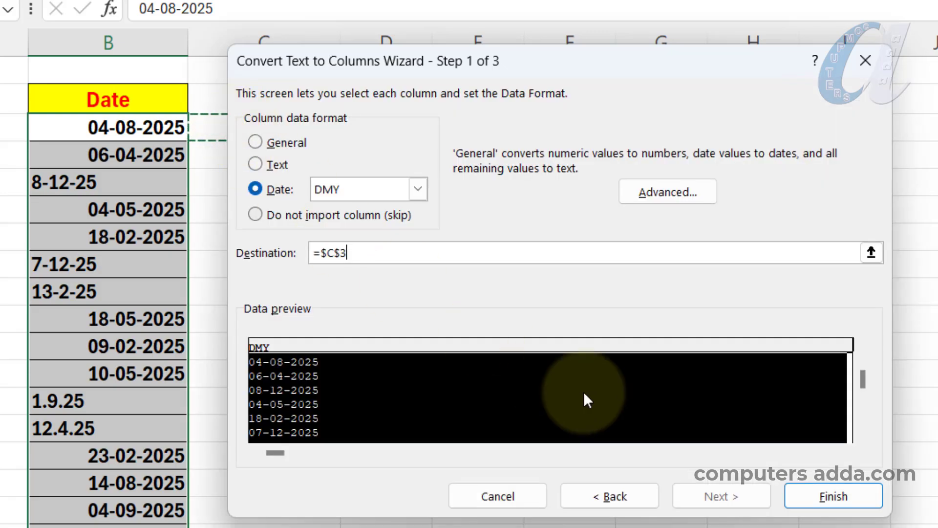
click(844, 499)
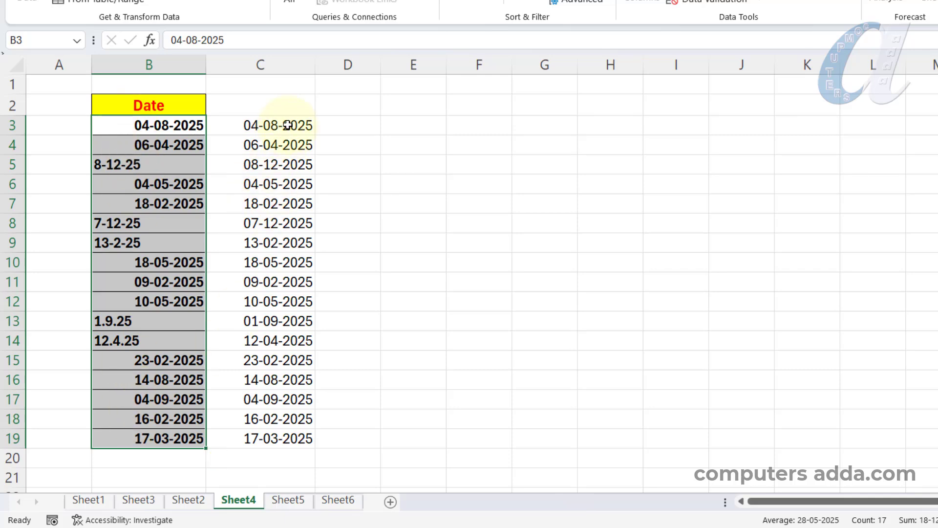
Step: Copy the converted dates in C3:C19 and paste them over the original dates starting at B3
drag(288, 125, 269, 442)
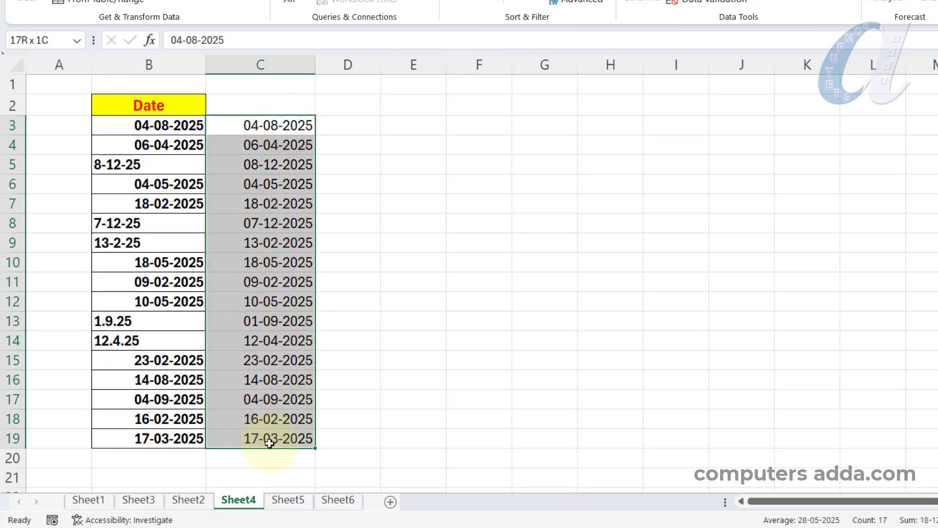
key(ctrl+c)
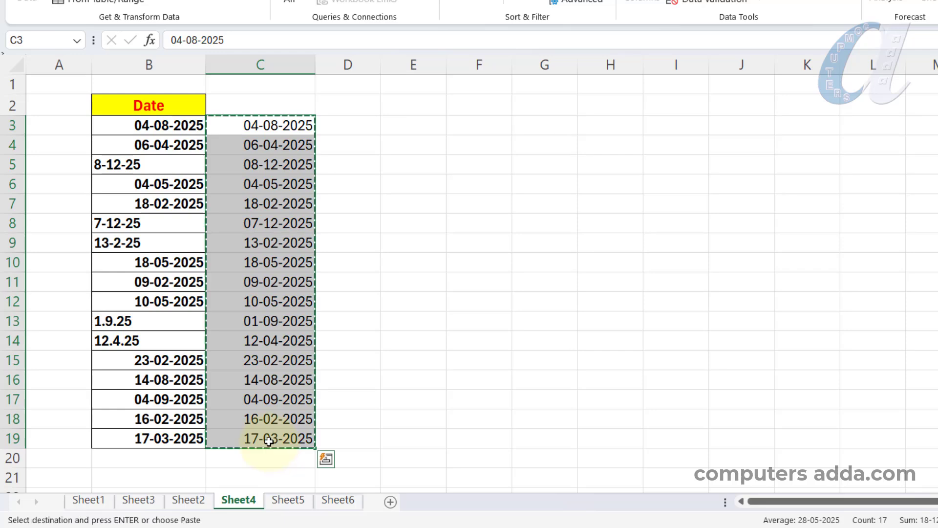
click(145, 127)
key(ctrl+v)
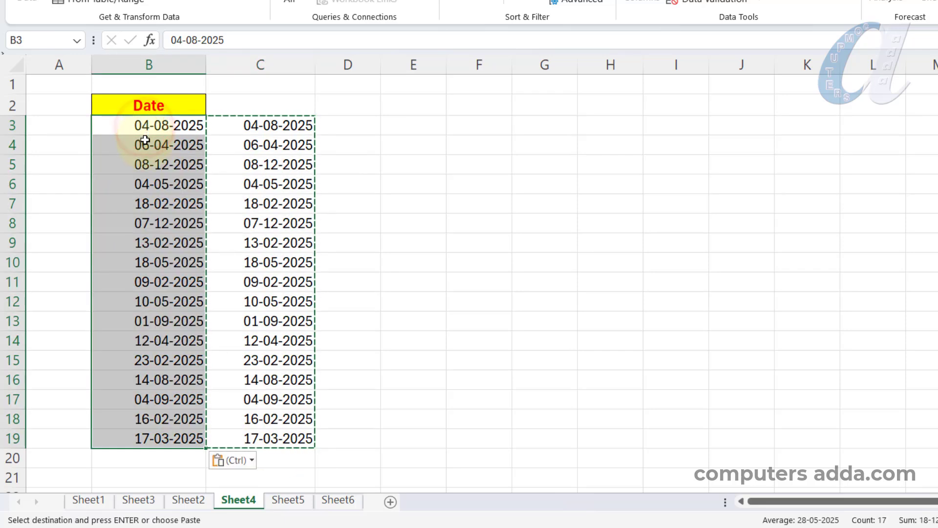
Step: Delete the helper column C that holds the converted dates
click(260, 65)
right_click(259, 64)
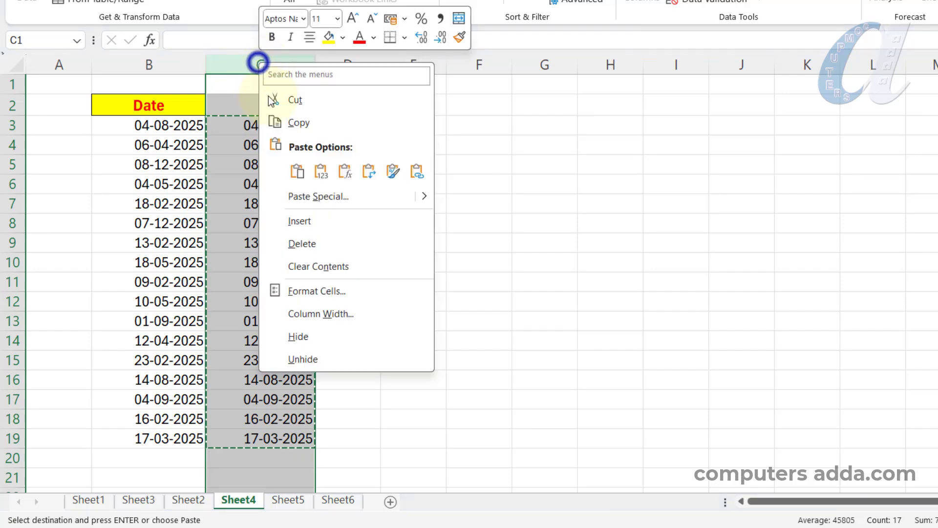
click(303, 244)
click(472, 258)
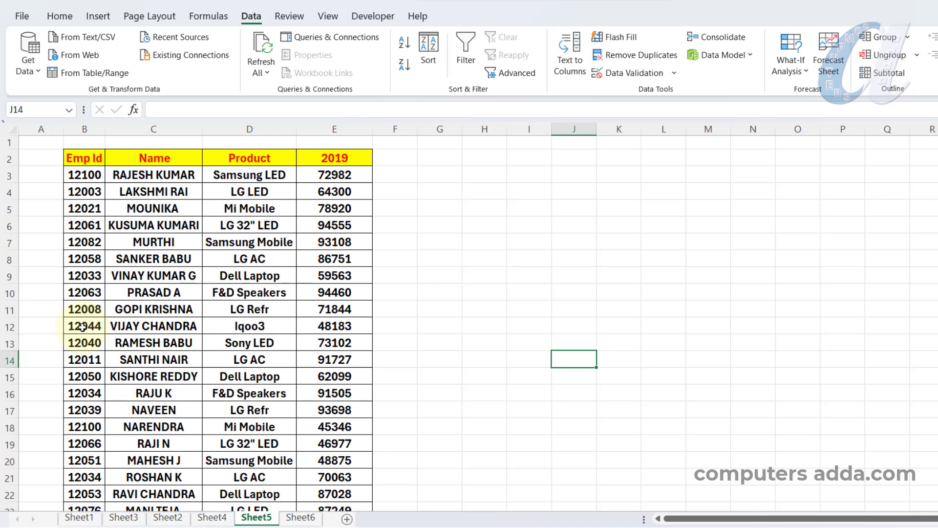
Step: Try highlighting individual employee records with yellow fill, first B12:E12 and, after undoing it, B17:E17
drag(80, 326, 337, 326)
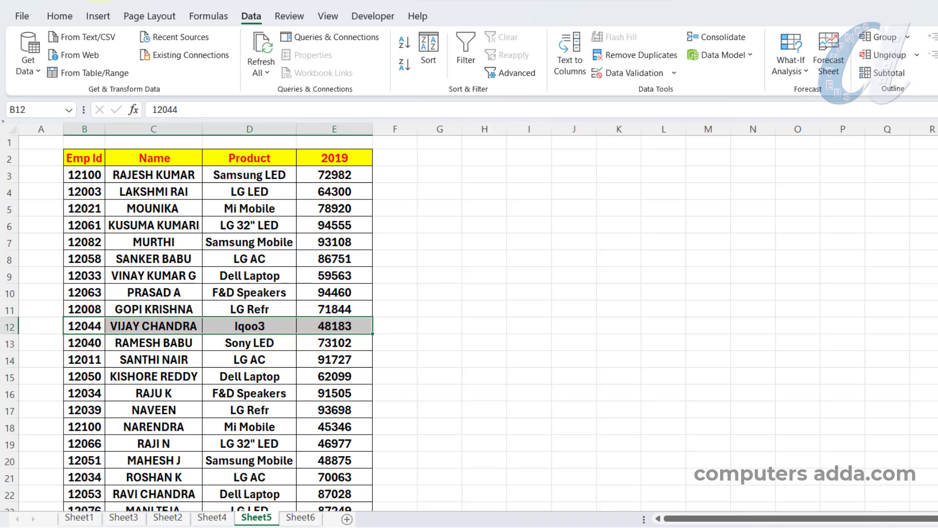
click(57, 19)
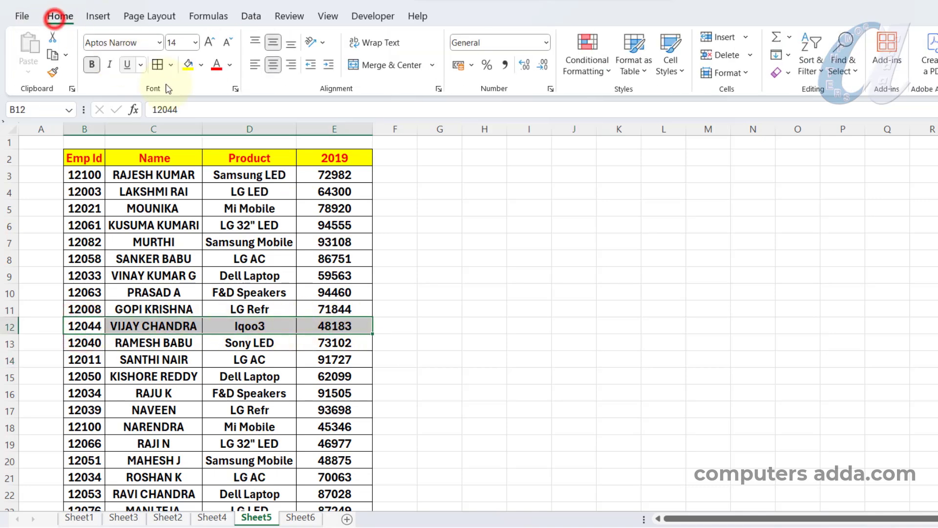
click(188, 64)
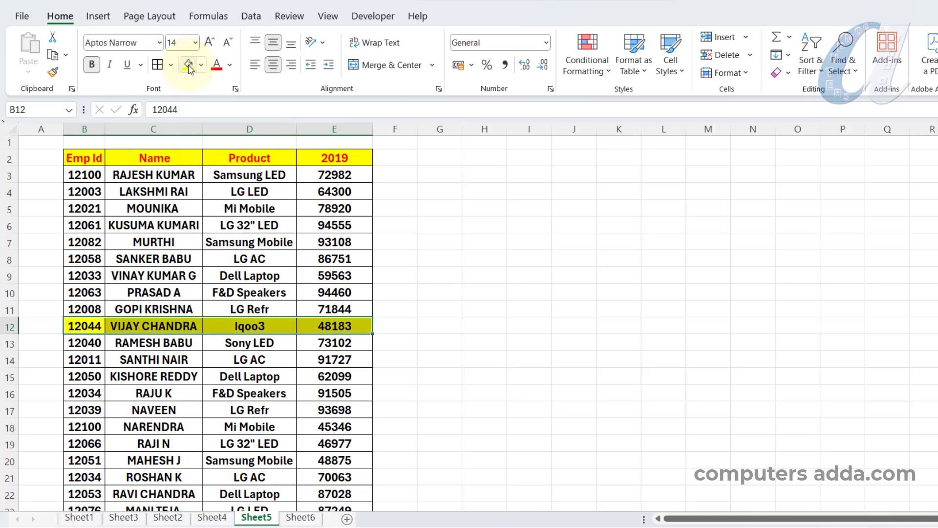
key(ctrl+z)
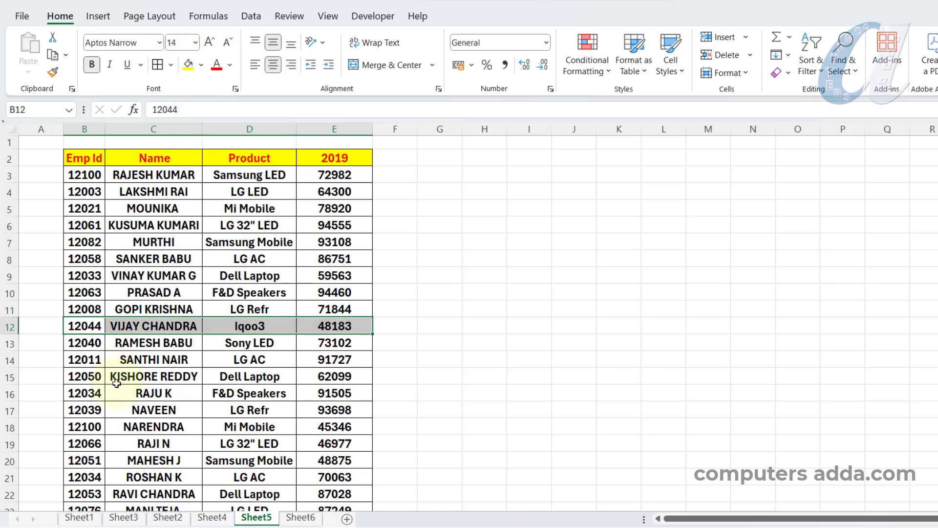
drag(82, 410, 327, 408)
click(188, 65)
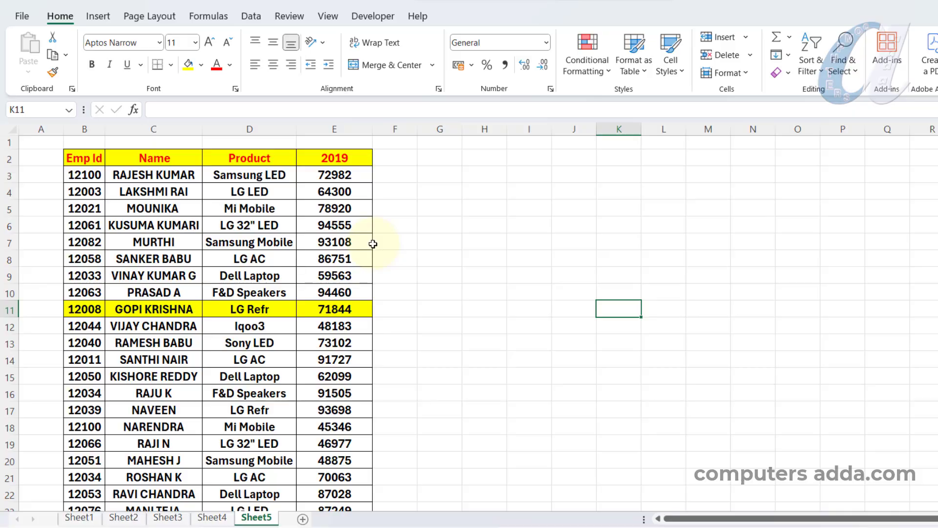
Step: Select cells in various rows of the employee table to check how the automatic row highlight follows the active cell
click(192, 225)
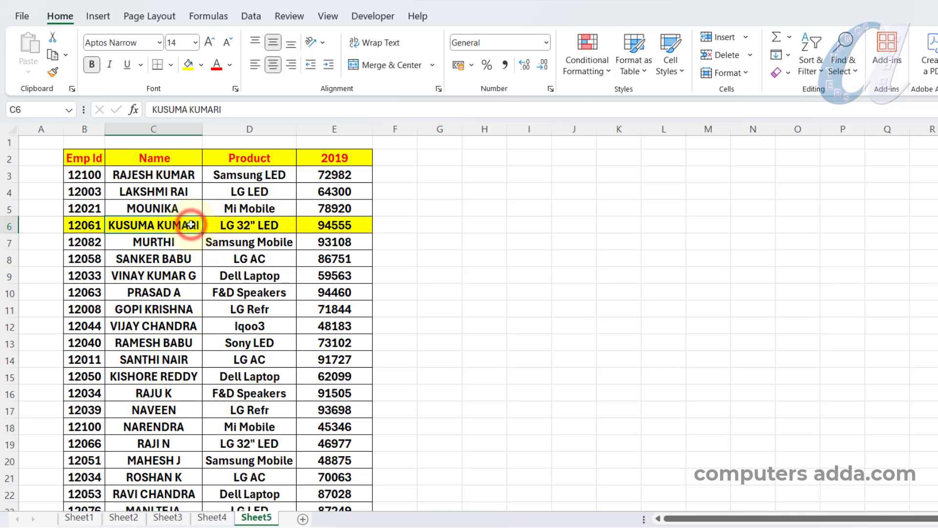
click(187, 308)
click(178, 427)
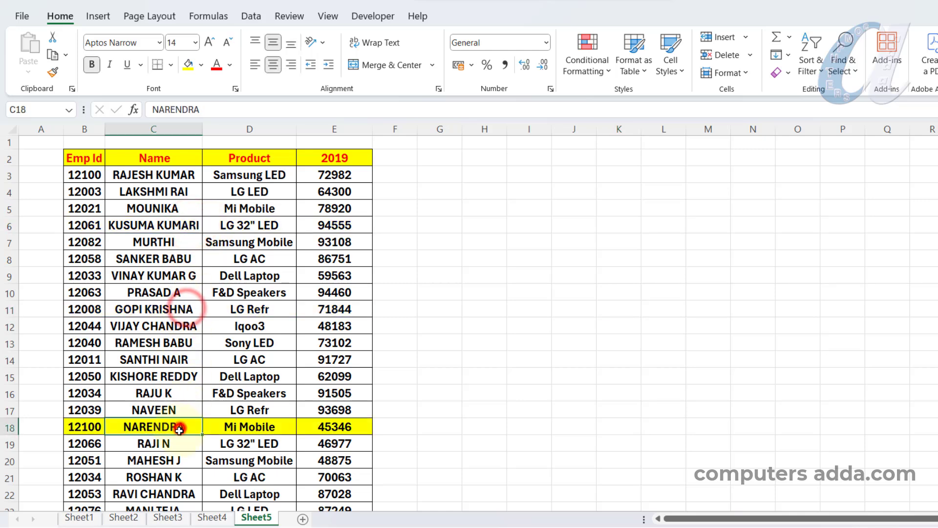
click(222, 292)
click(217, 224)
click(185, 326)
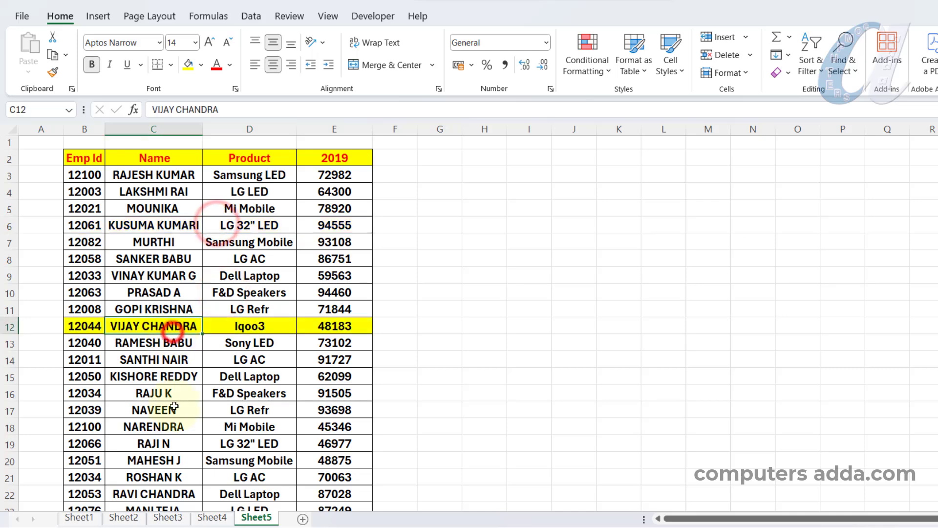
click(168, 427)
click(167, 475)
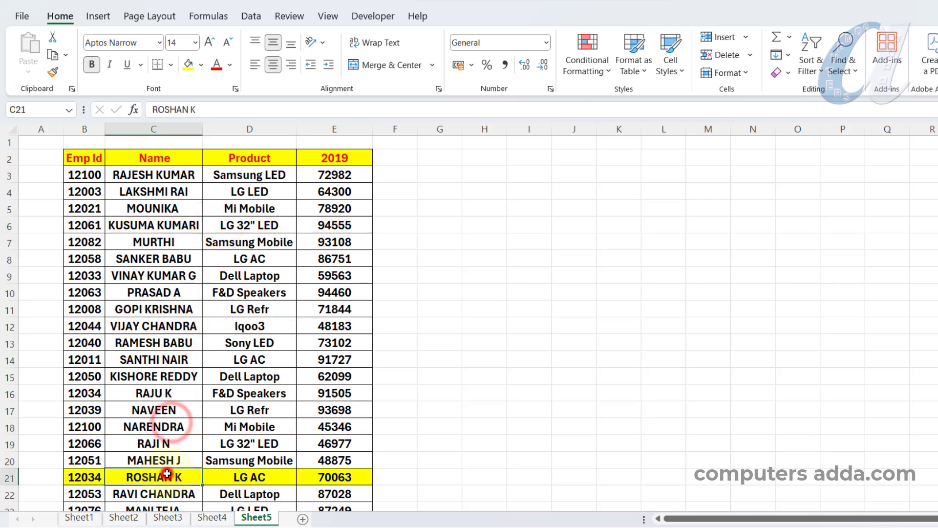
click(189, 242)
click(222, 191)
click(198, 377)
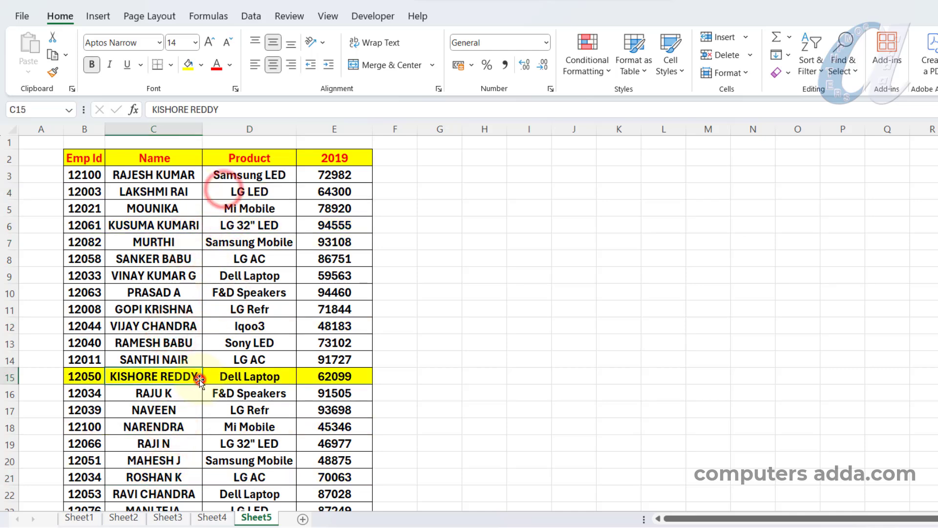
click(194, 477)
click(249, 292)
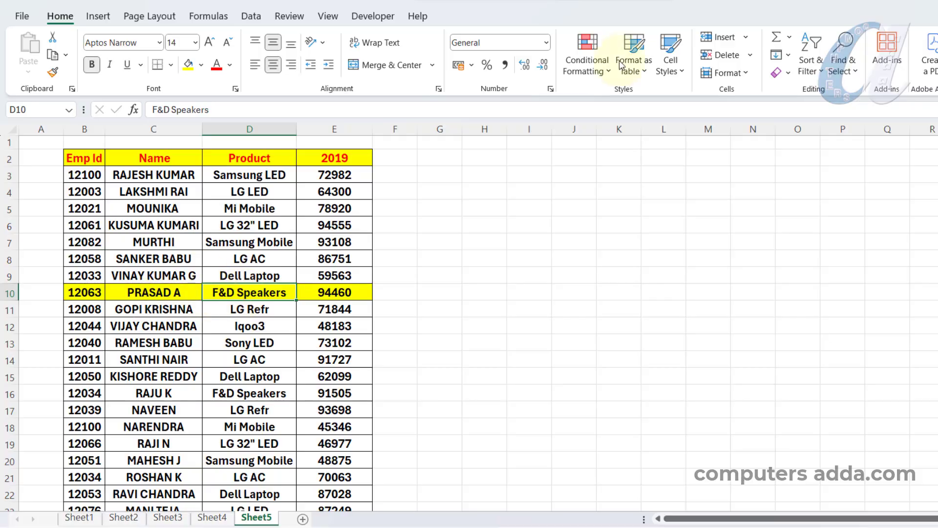
Step: Create a formula-based conditional formatting rule for the employee records in B3:E36 using =row()=cell("row")
drag(81, 175, 334, 522)
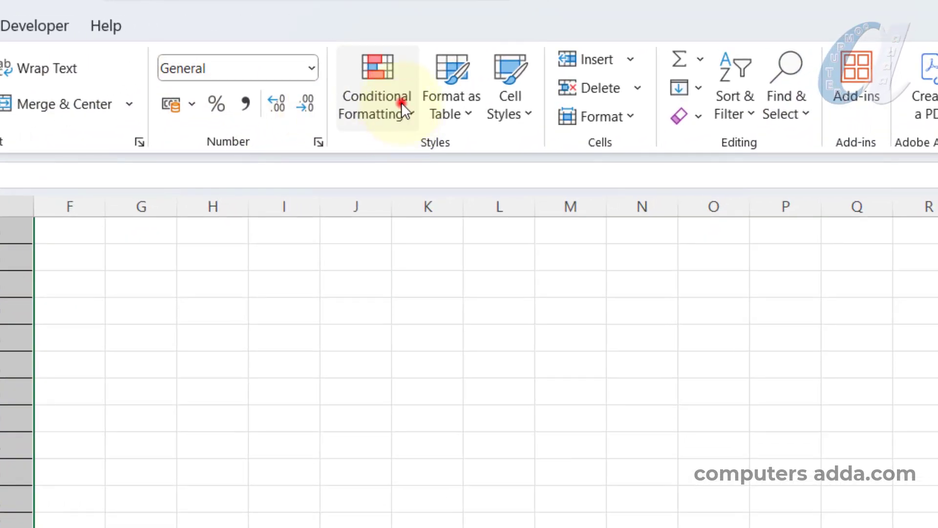
click(602, 64)
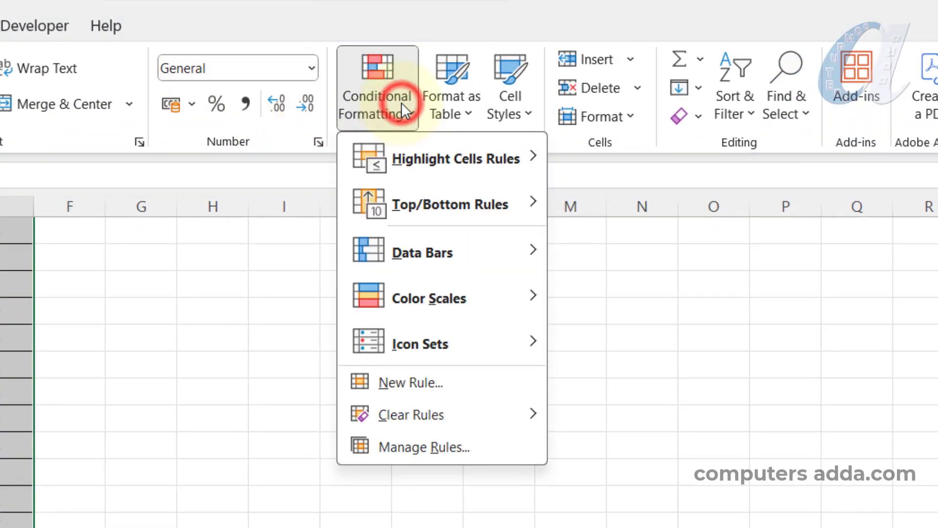
click(383, 382)
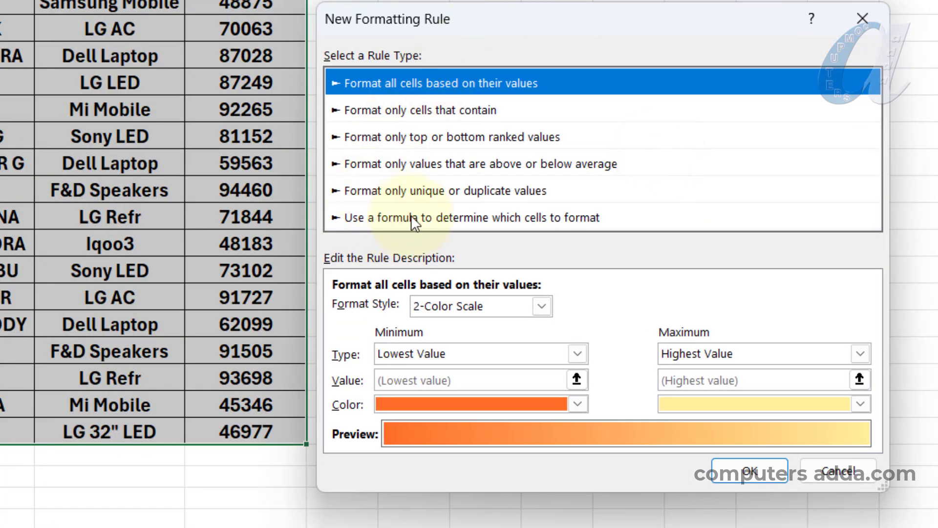
click(468, 217)
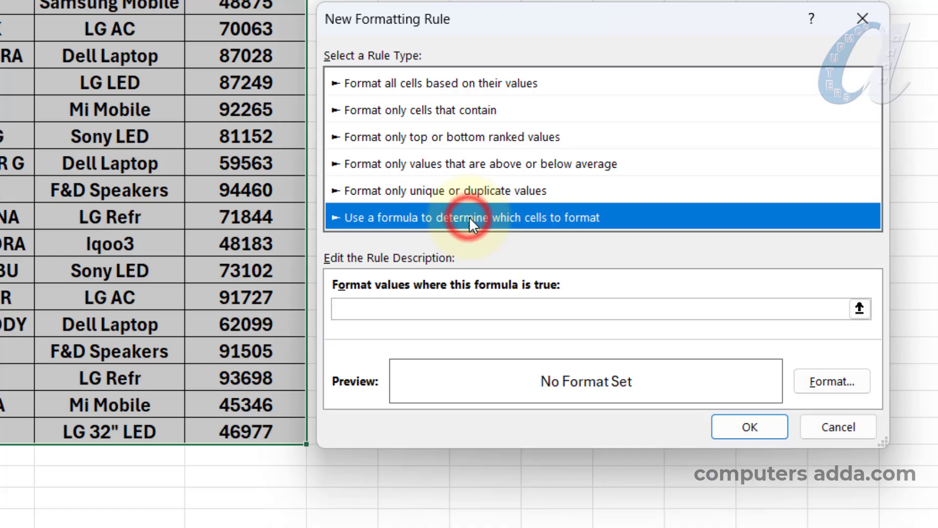
click(365, 307)
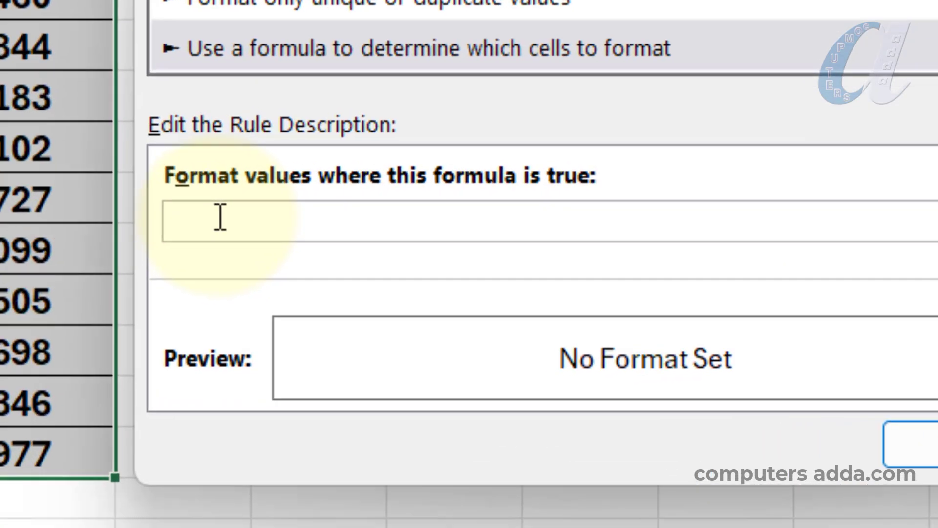
text(=row()=cell("row)
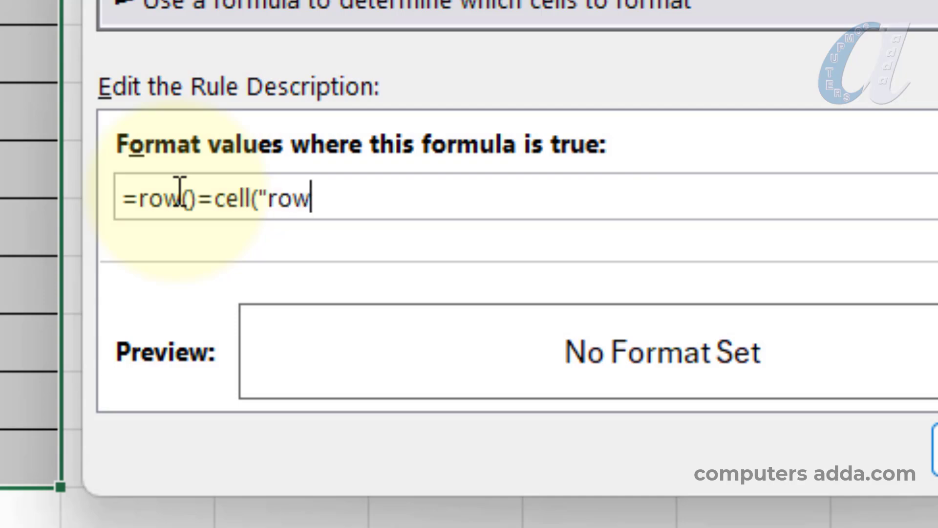
text())
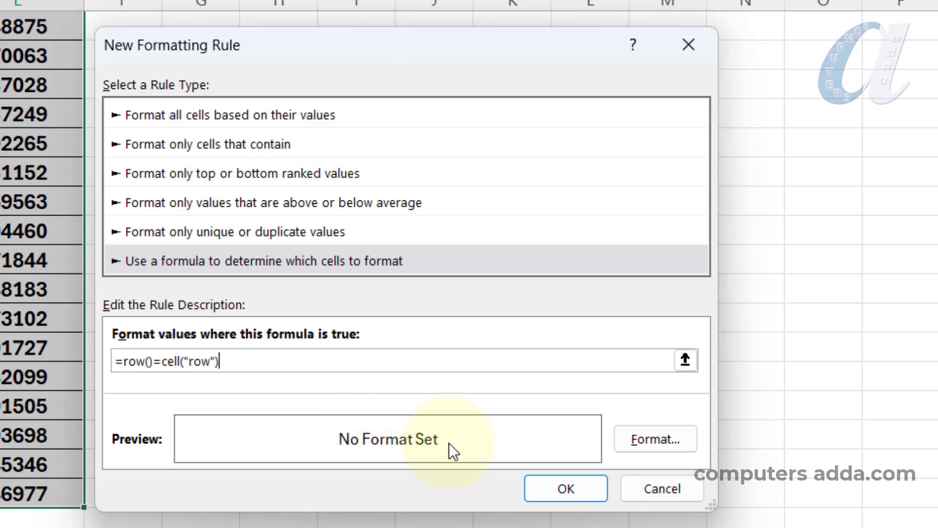
Step: Give the rule's format a yellow fill and bold font style, and apply the rule to the records
click(670, 440)
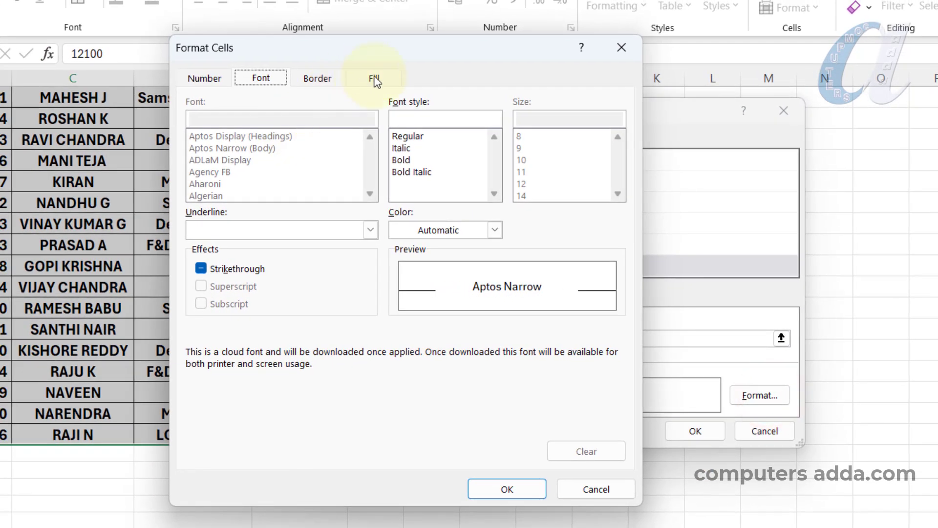
click(374, 79)
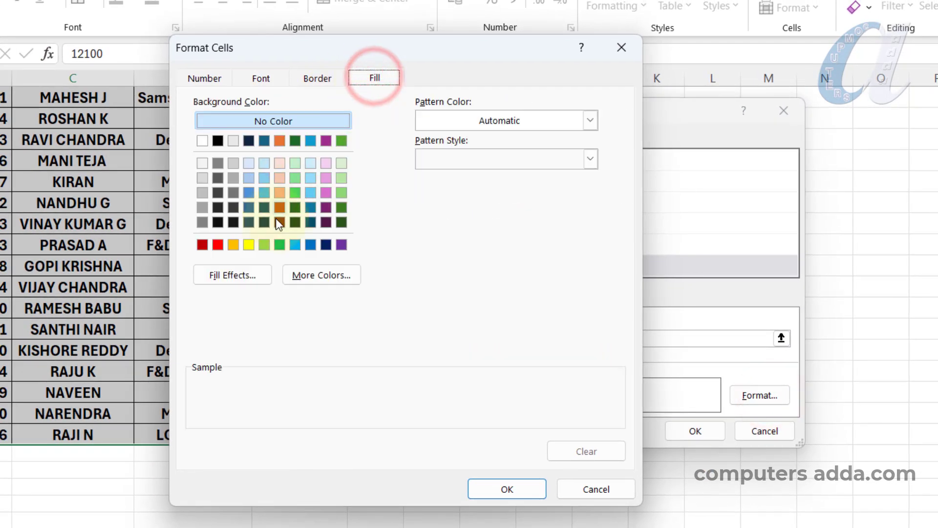
click(249, 244)
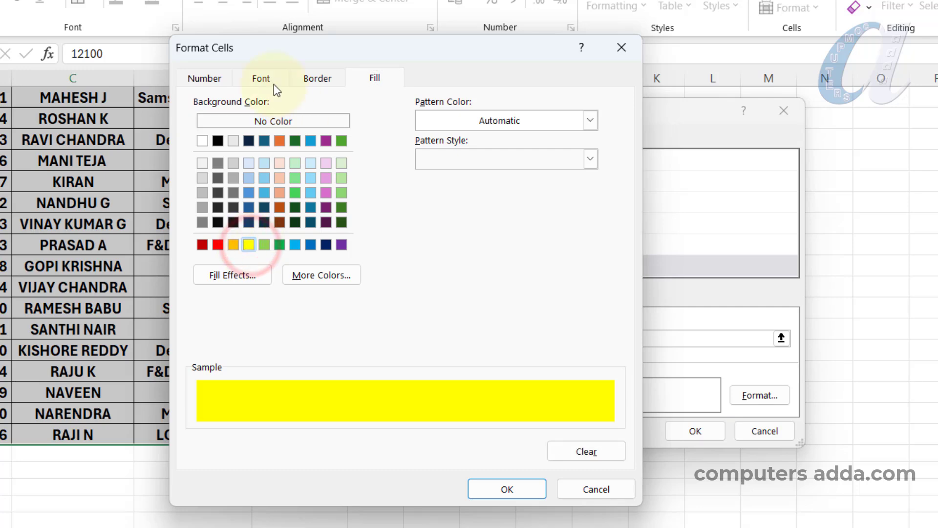
click(262, 78)
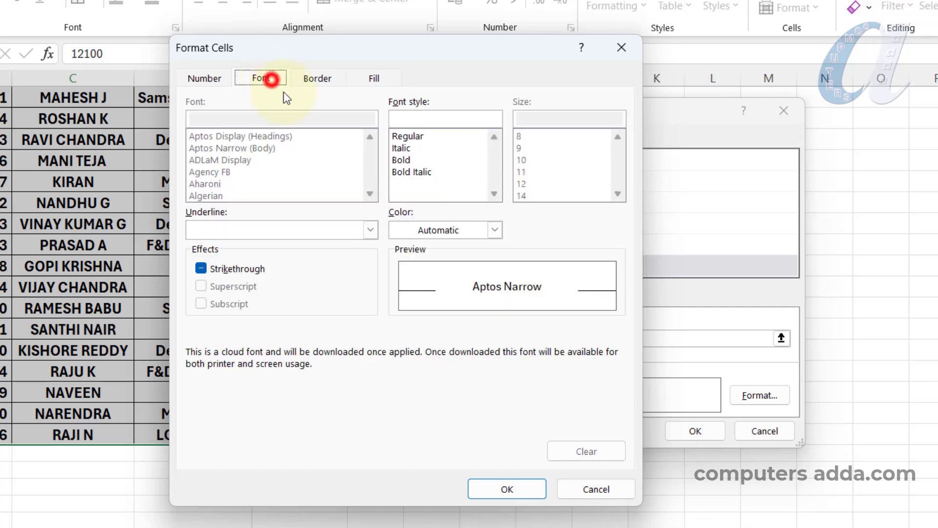
click(452, 231)
click(452, 232)
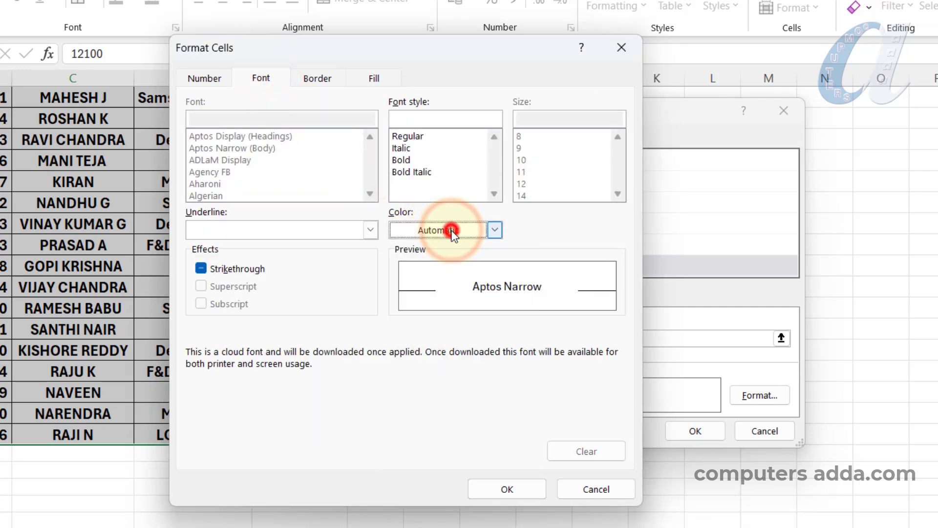
click(403, 160)
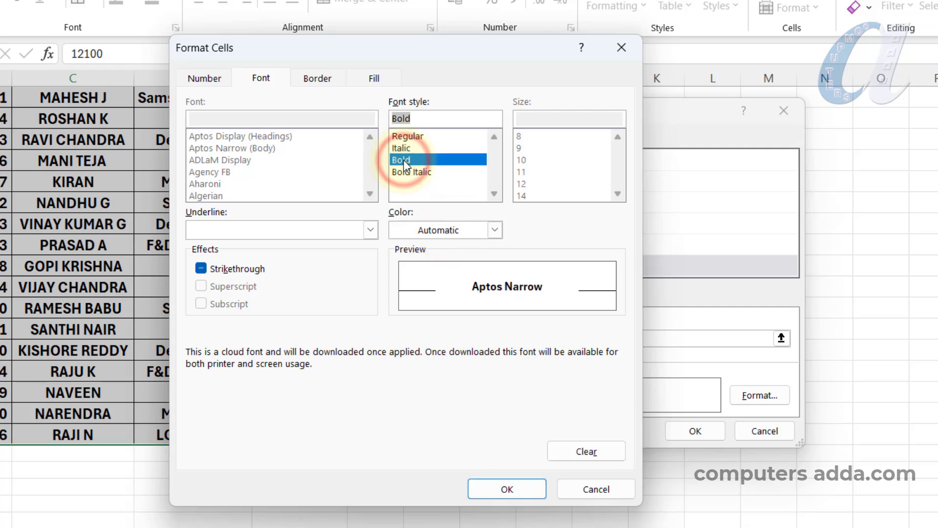
click(520, 488)
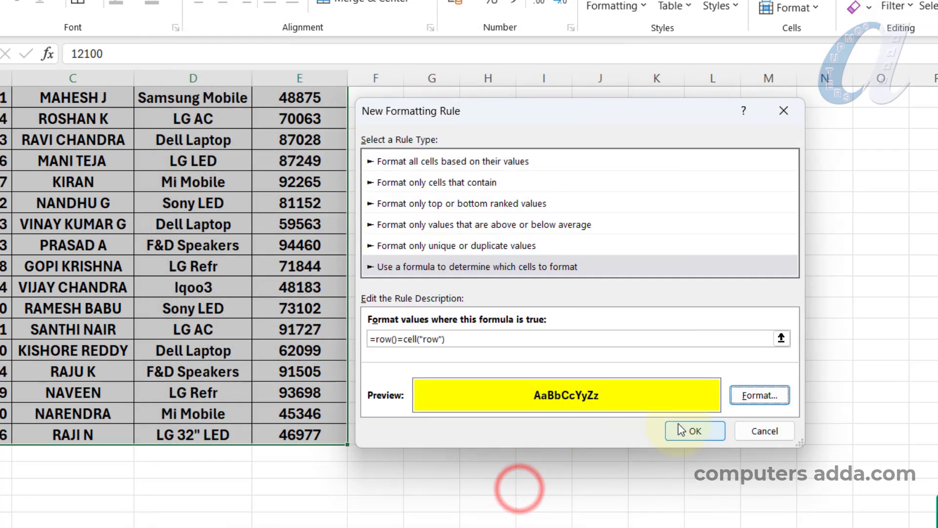
click(693, 430)
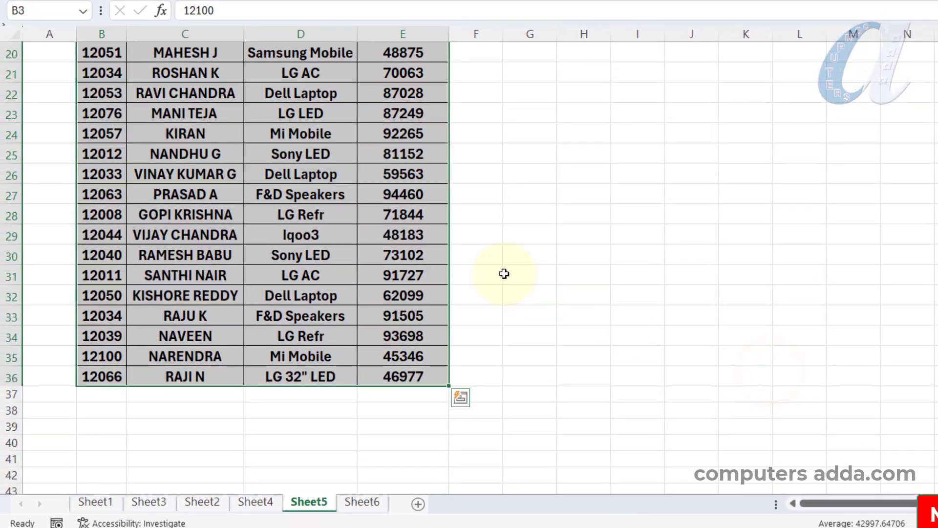
Step: Test the new rule by selecting cells in different rows of the table, such as C17 and D9
scroll(393, 211, up, 6)
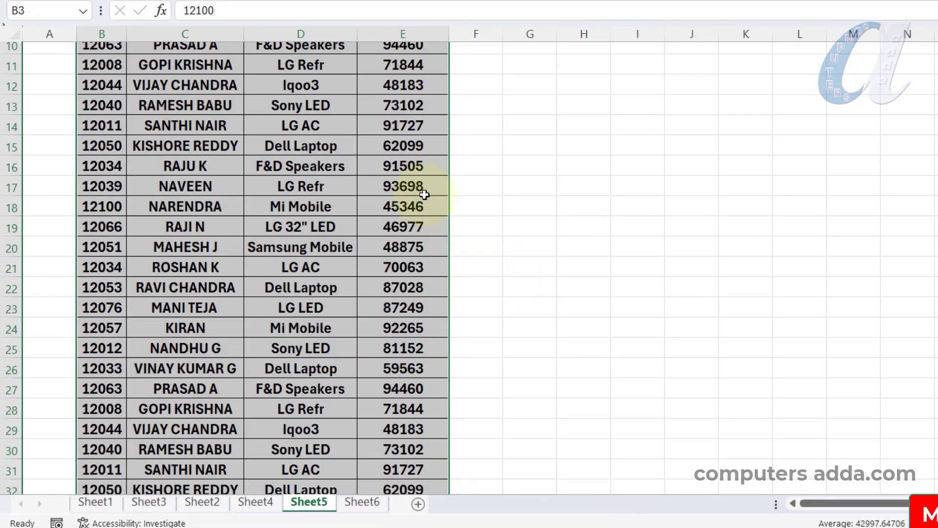
click(185, 207)
click(210, 290)
click(156, 372)
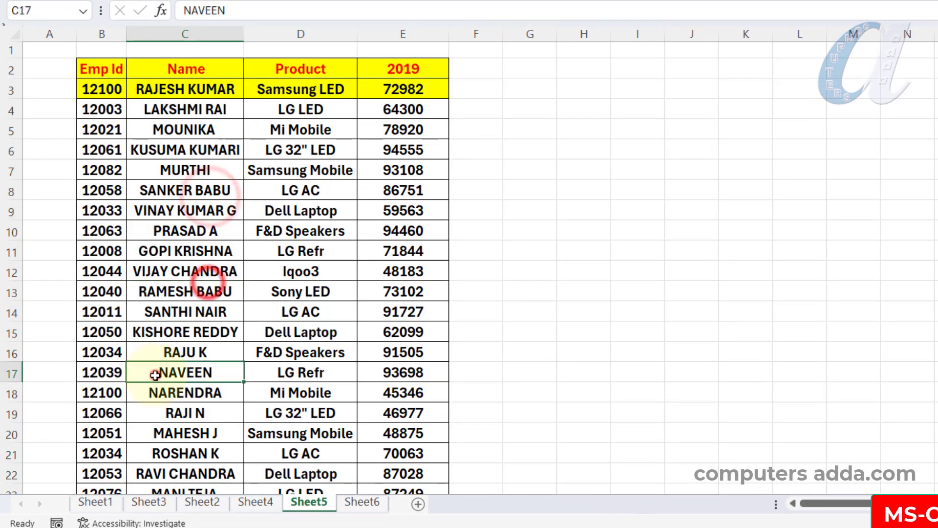
click(202, 291)
click(257, 212)
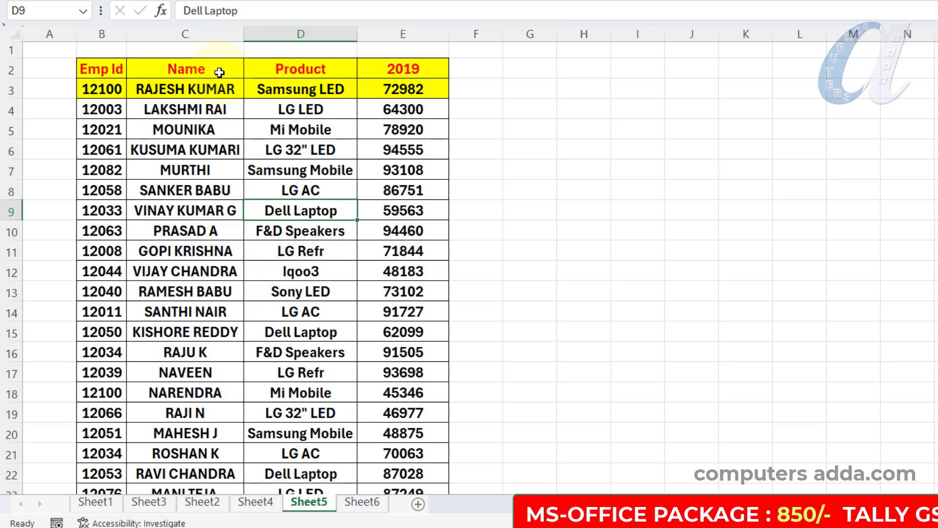
Step: Open the Visual Basic code of Sheet5 and create its Worksheet SelectionChange event procedure
right_click(306, 504)
click(359, 366)
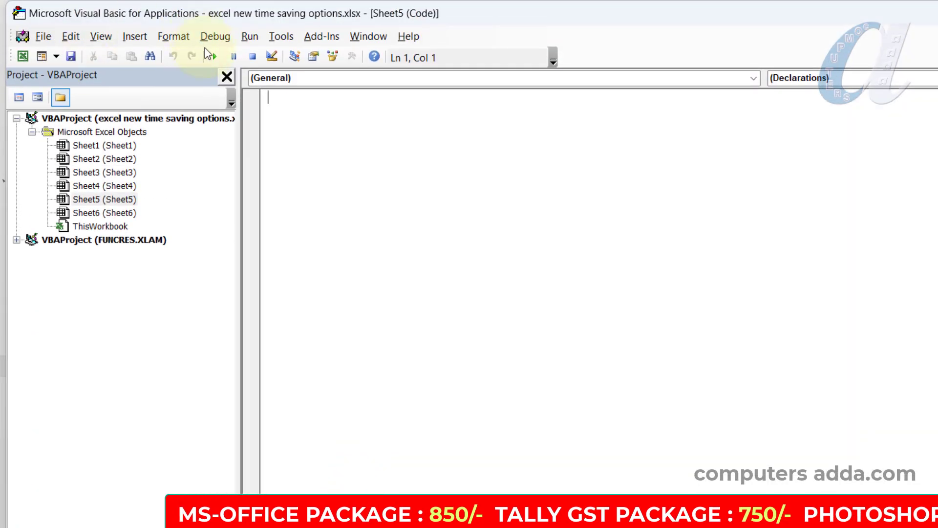
click(289, 81)
click(289, 81)
click(276, 101)
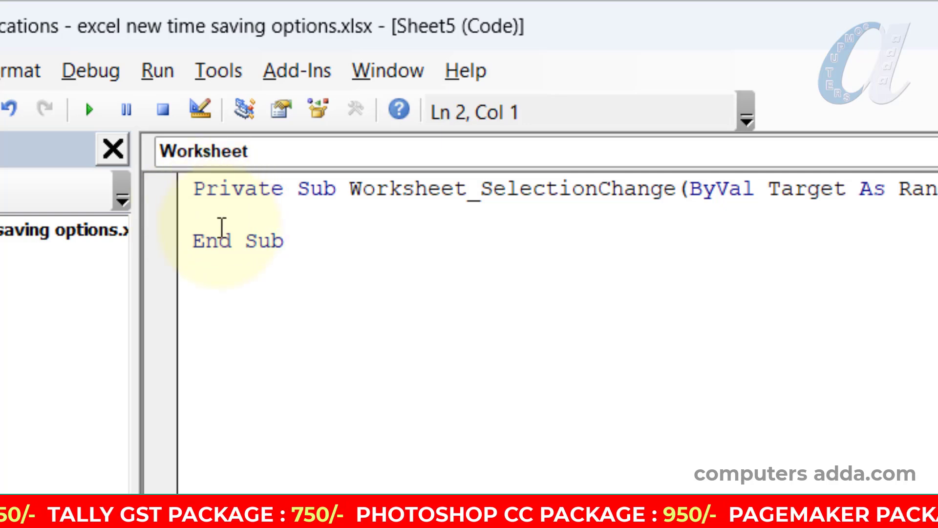
Step: Add target.Calculate as the body of the SelectionChange procedure and close the code editor
text(target)
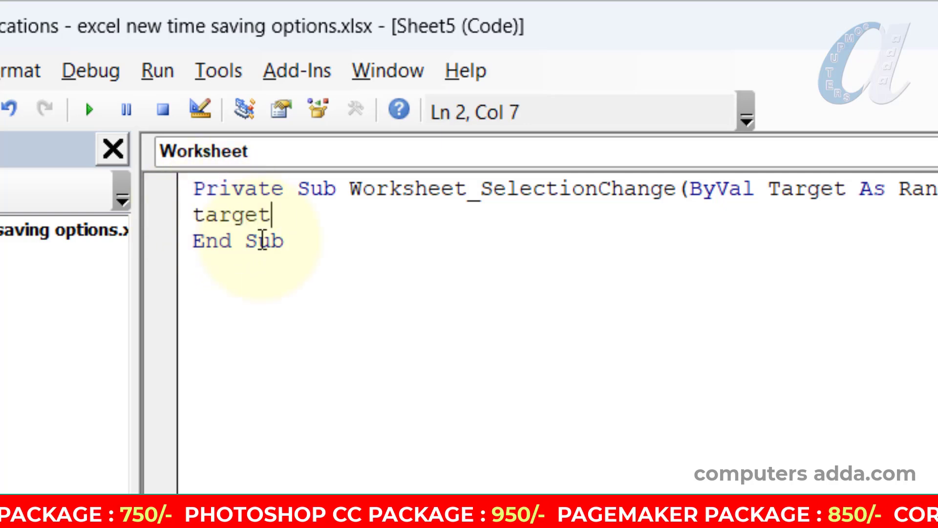
text(.Calcula)
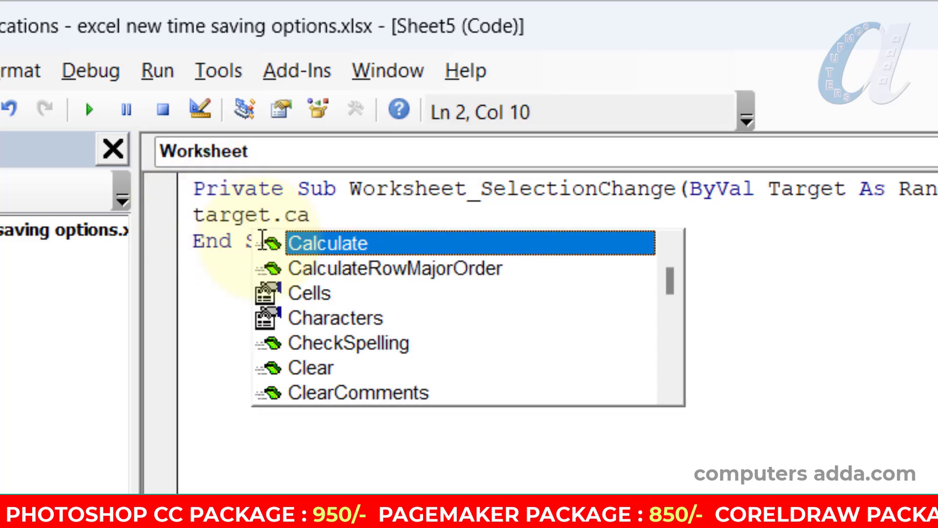
key(Tab)
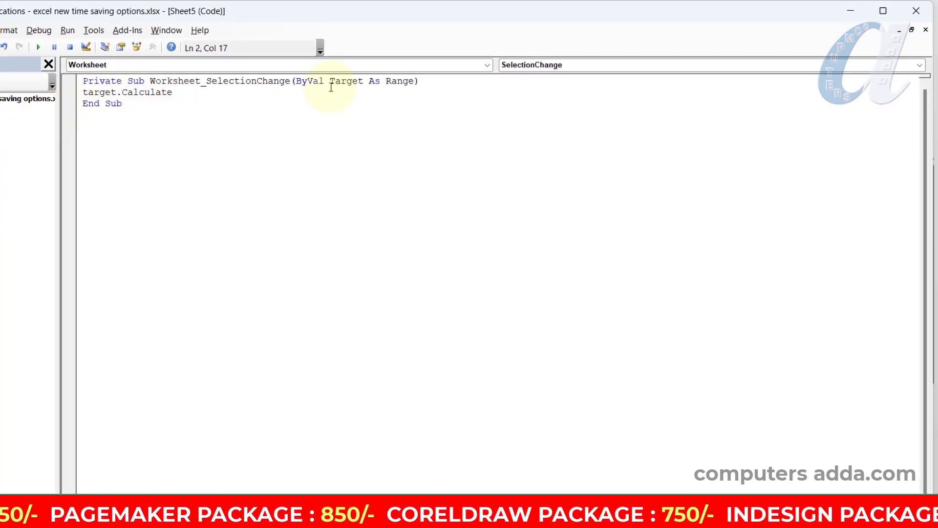
click(919, 15)
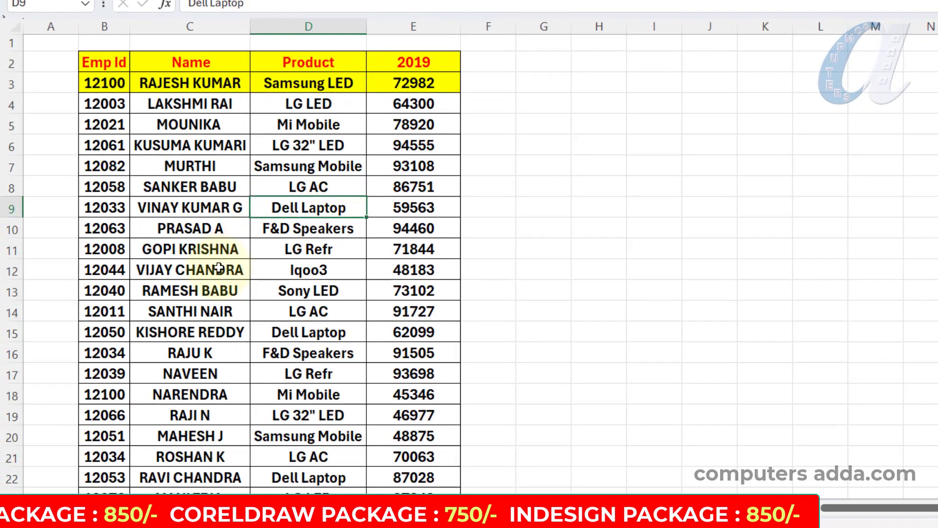
Step: Test the automatic highlight by selecting name and product cells in rows throughout the employee table, including C17 and C24
click(218, 267)
click(244, 371)
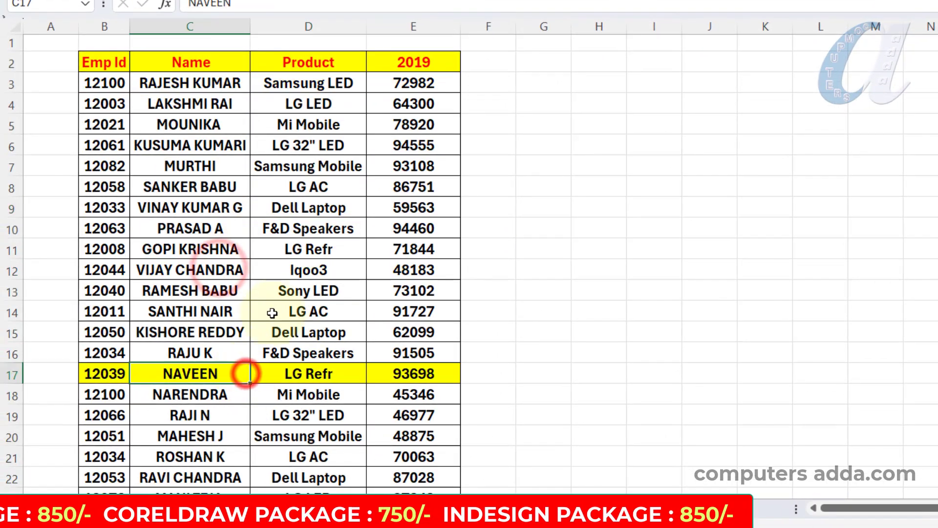
click(273, 309)
click(247, 209)
click(211, 138)
click(262, 270)
click(253, 377)
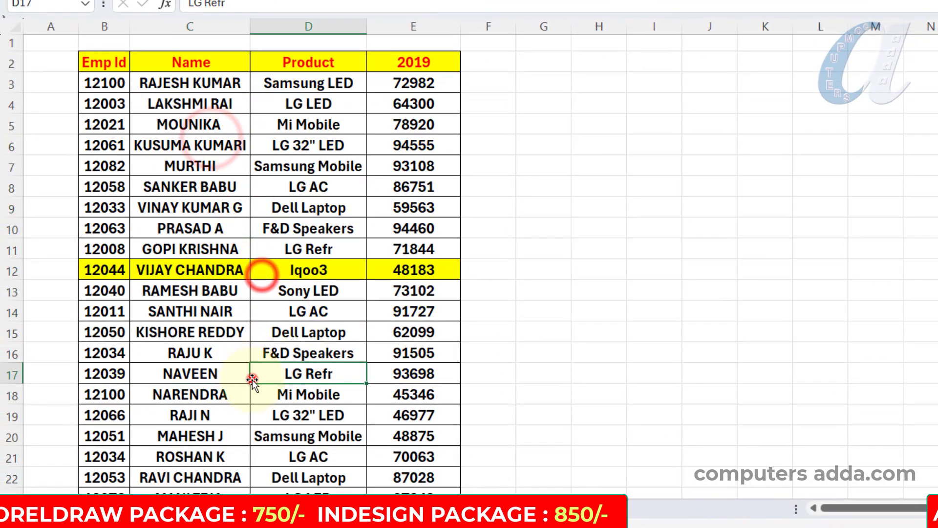
click(296, 436)
click(307, 302)
scroll(307, 294, down, 2)
click(243, 286)
click(220, 415)
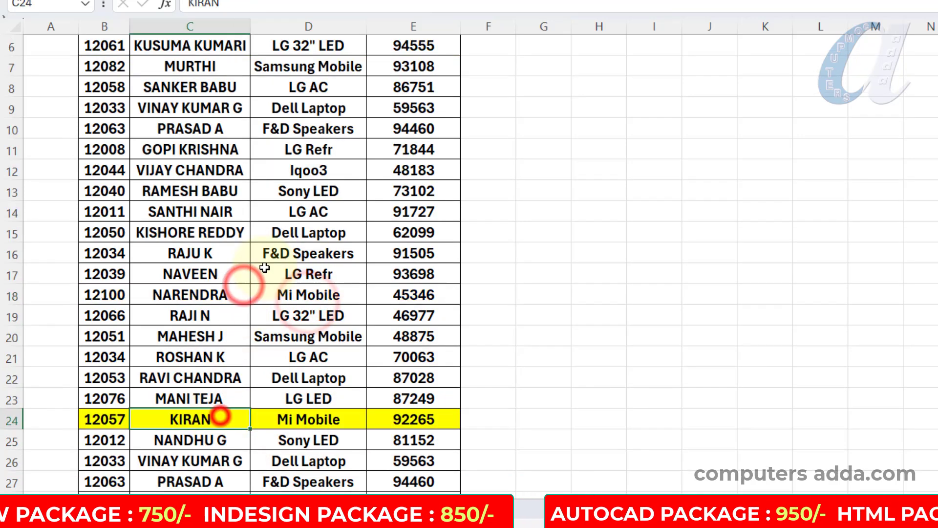
click(293, 213)
scroll(313, 210, up, 2)
Step: Check the row highlight with empty cells outside the table selected, such as J9 and I13
click(716, 109)
click(730, 205)
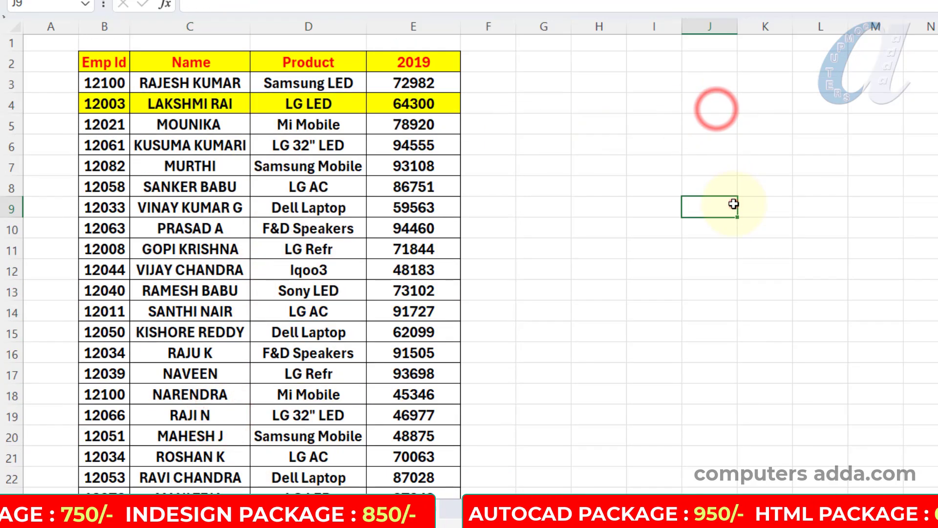
click(706, 333)
click(695, 439)
click(652, 433)
click(637, 289)
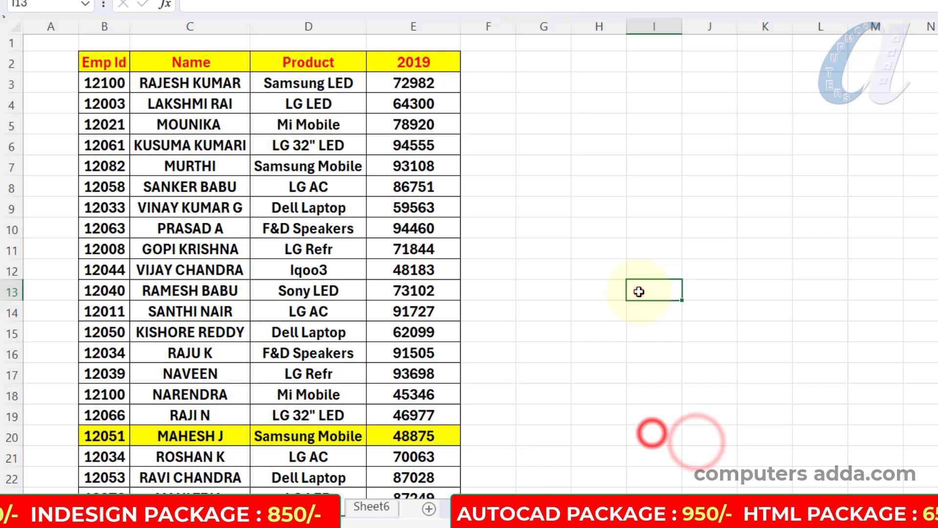
Step: Test the row highlight with cells both outside and inside the employee table selected, including G19 and C6
click(612, 147)
click(570, 96)
click(587, 254)
click(561, 405)
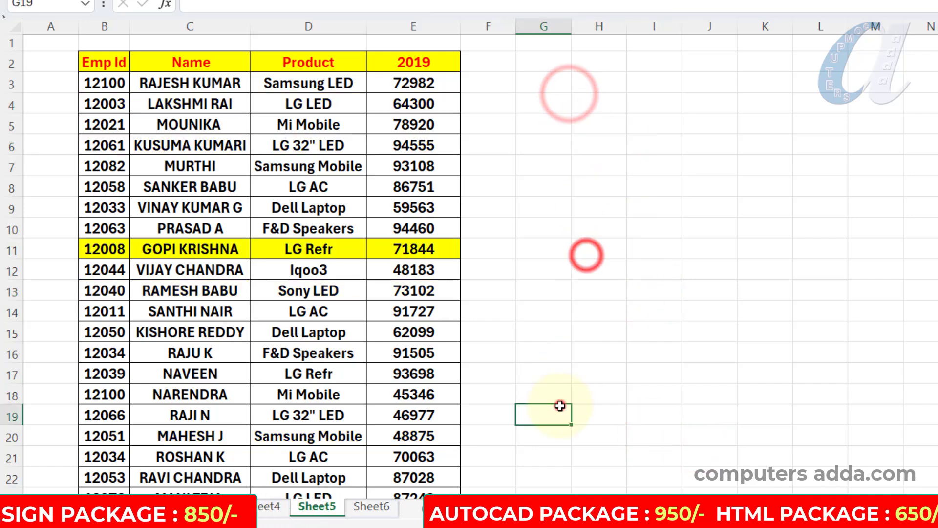
click(561, 231)
click(320, 203)
click(190, 146)
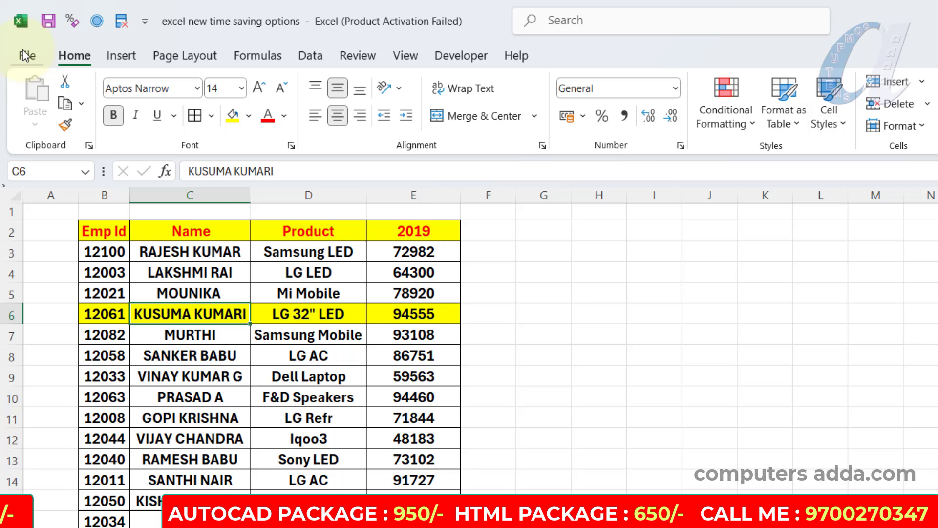
Step: Set up saving the workbook to the Desktop as an Excel Macro-Enabled Workbook
click(23, 53)
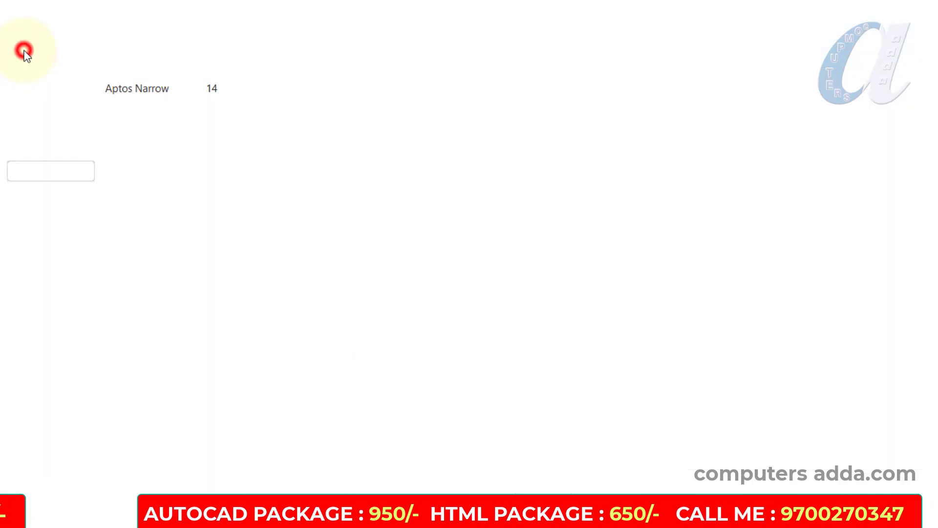
click(74, 309)
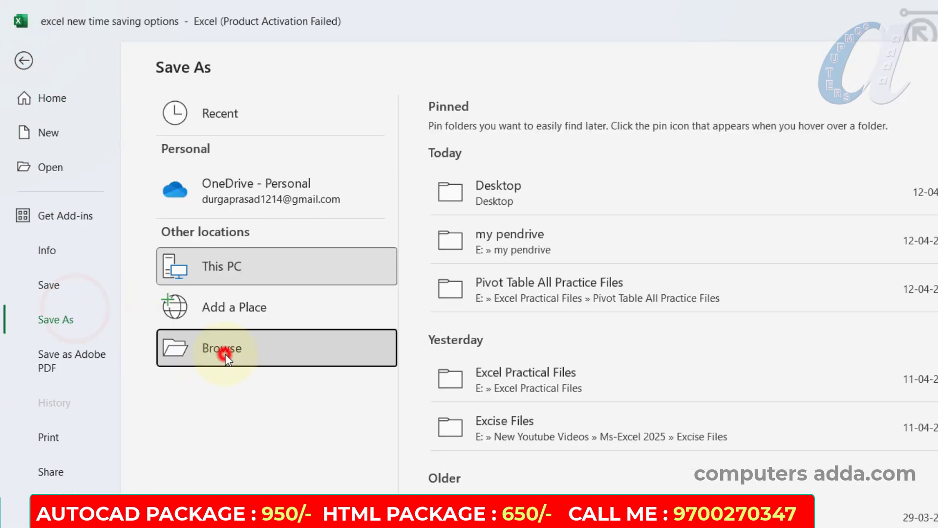
click(222, 350)
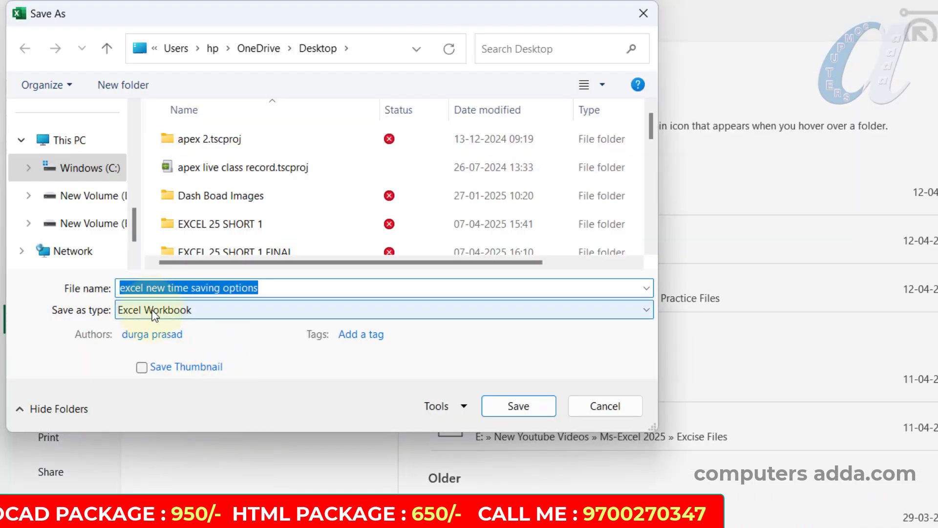
click(197, 309)
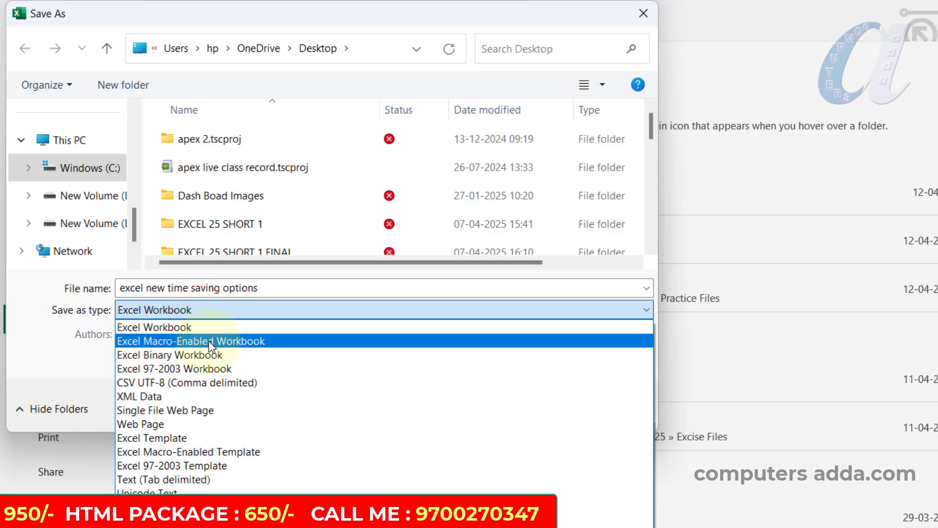
click(244, 342)
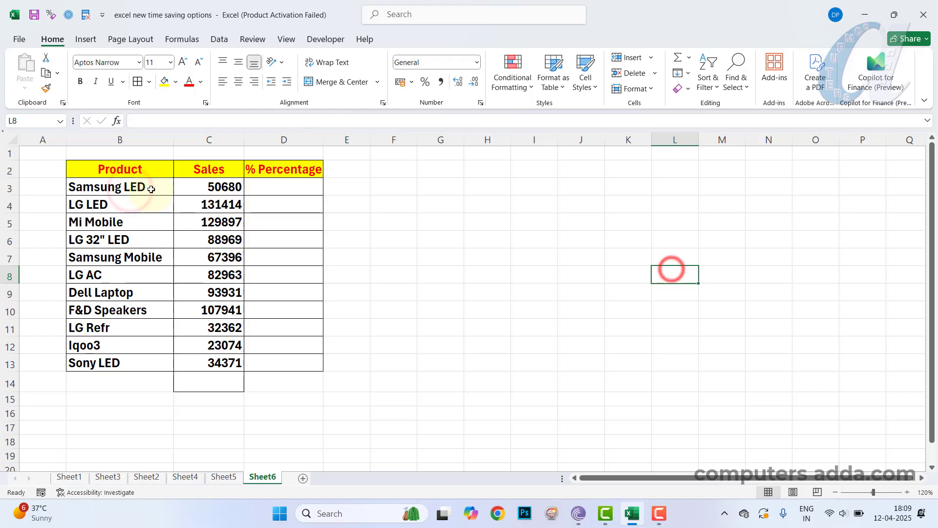
Step: Review the Product, Sales and % Percentage columns of the sales table on Sheet6, rows 3 to 13
drag(146, 187, 151, 362)
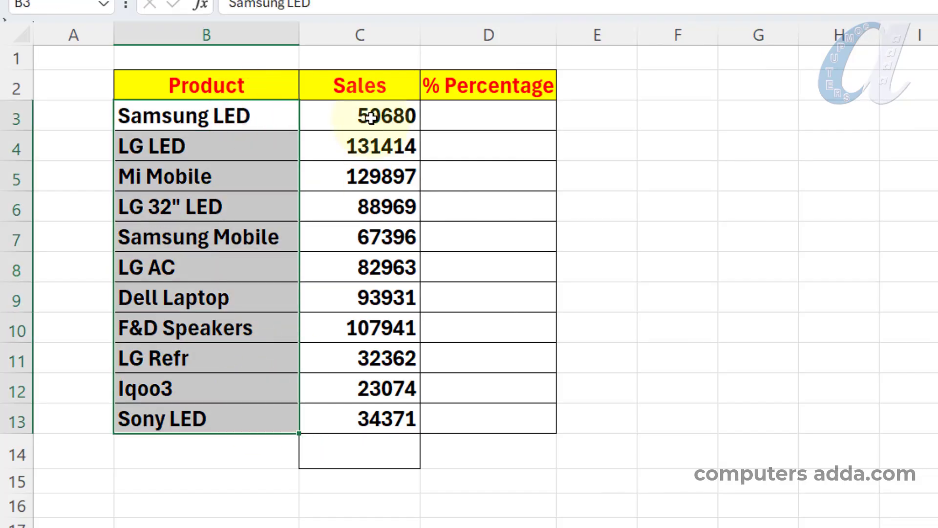
drag(372, 118, 381, 421)
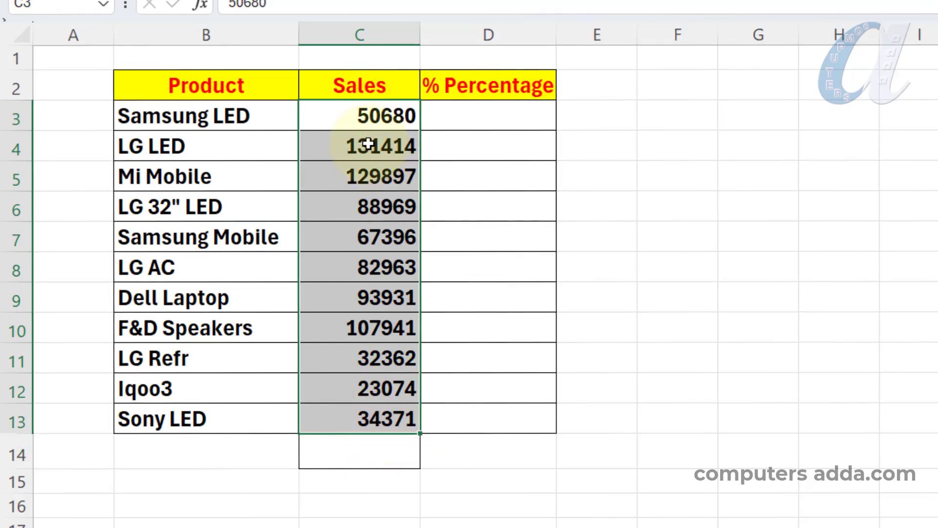
drag(480, 109, 496, 421)
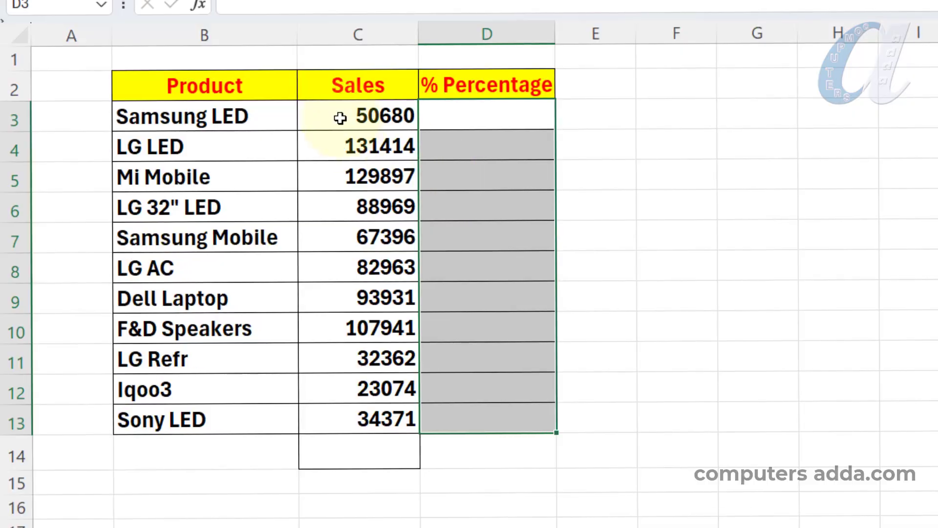
Step: Total the Sales values C3:C13 in cell C14 with AutoSum
drag(340, 118, 352, 184)
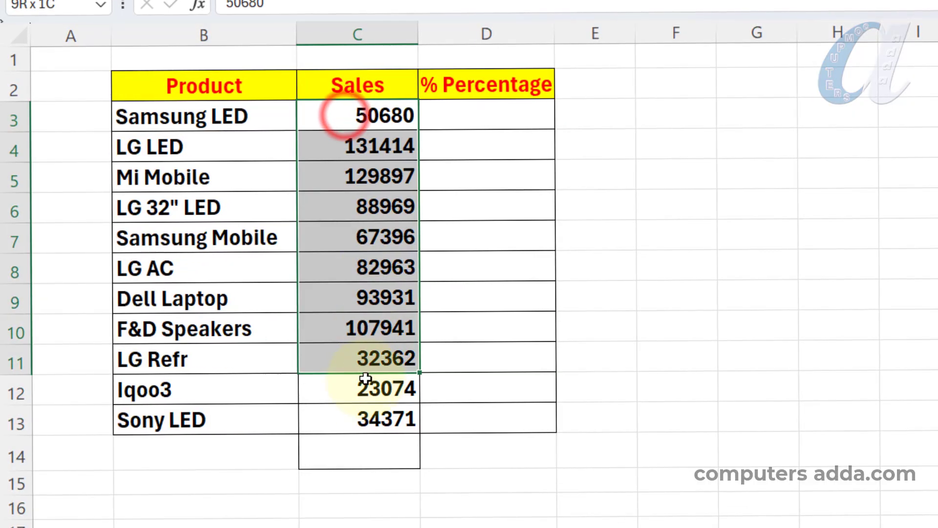
drag(366, 378, 353, 416)
click(350, 452)
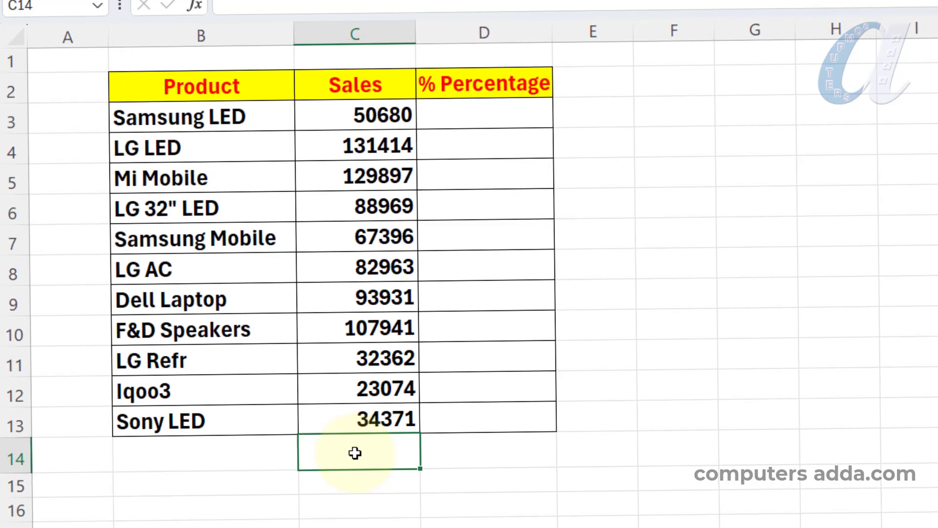
key(alt+equal)
key(Return)
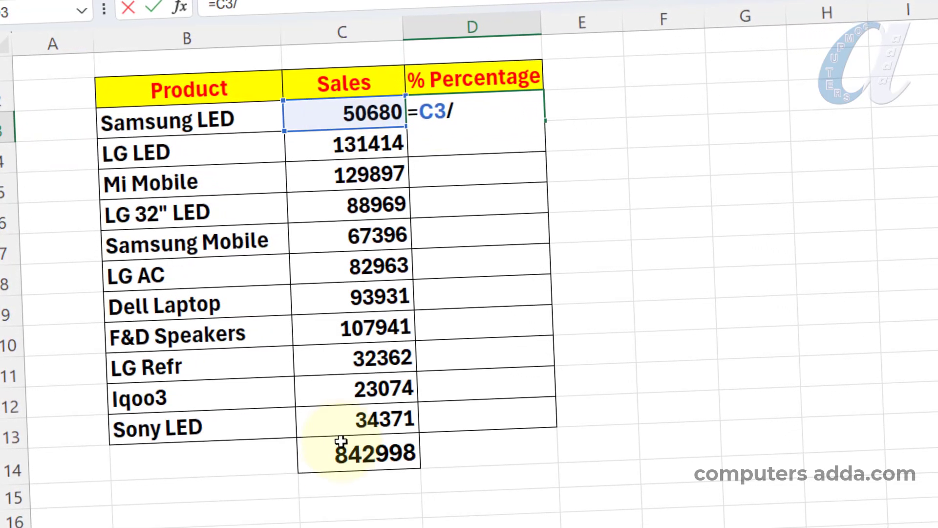
Step: Calculate the Samsung LED sales percentage in D3 with the formula =C3/C14*100
click(337, 457)
text(*)
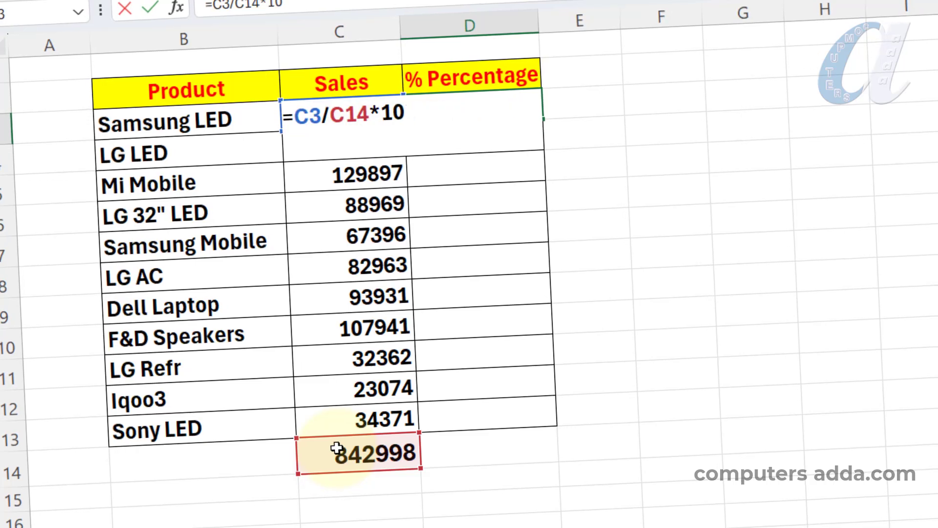
text(100)
key(Return)
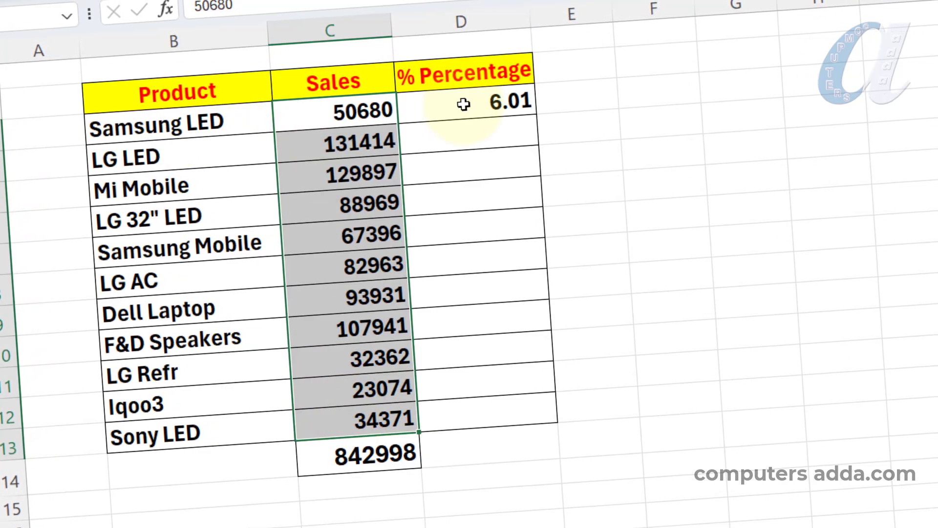
Step: Calculate the LG LED sales percentage in D4 with the formula =C4/C14*100
key(Right)
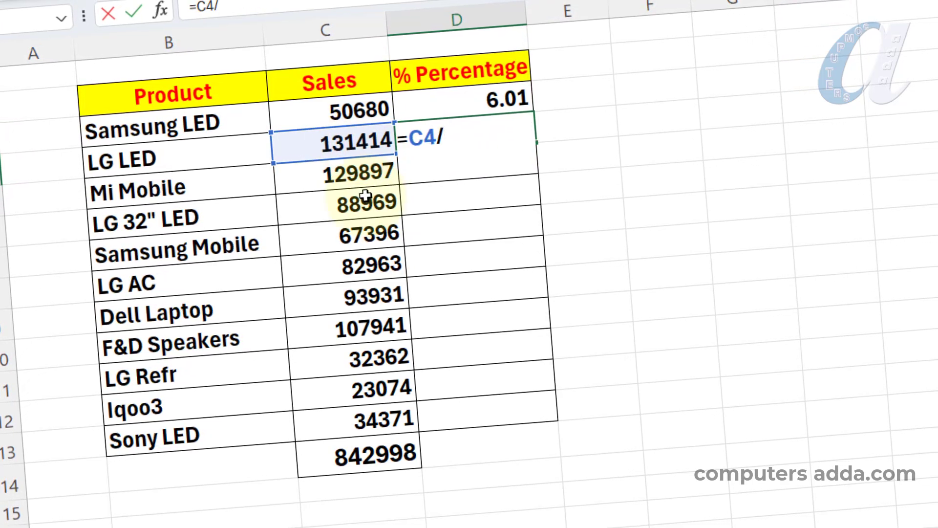
click(368, 462)
text(*)
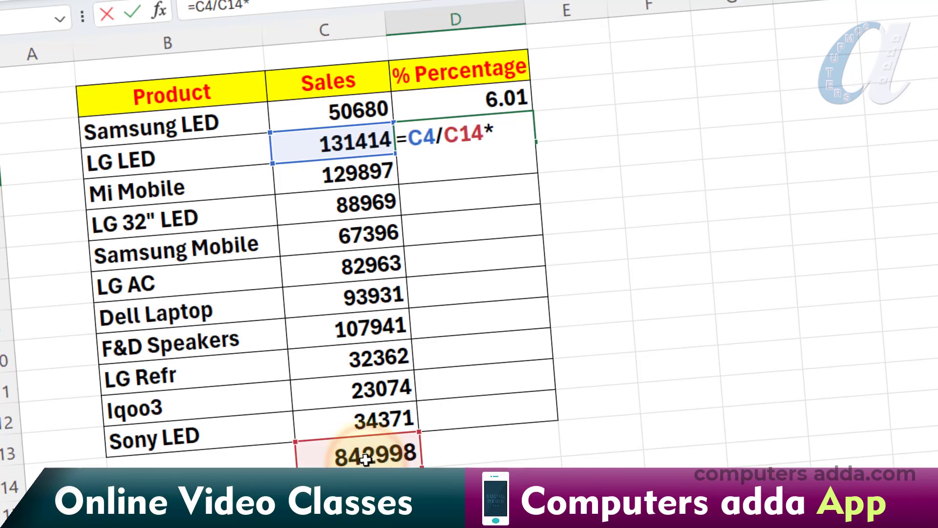
key(Return)
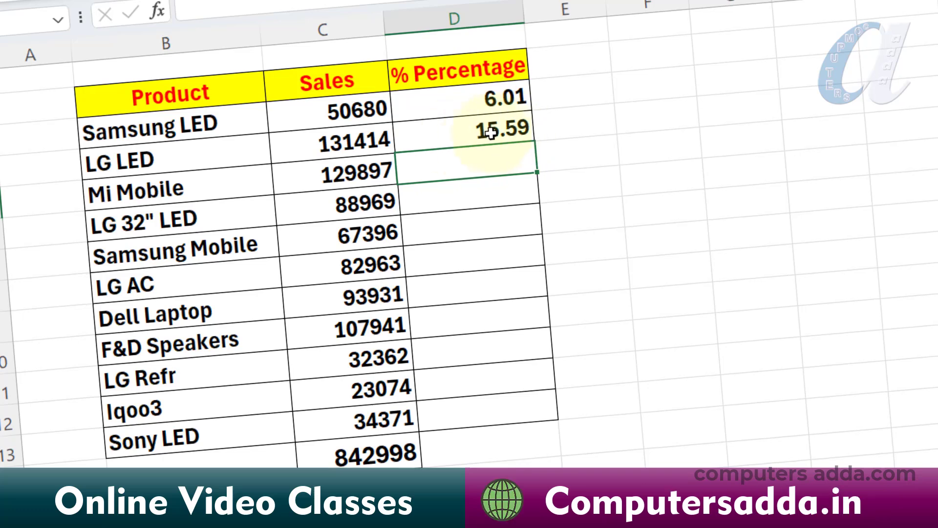
Step: Clear the manually calculated percentages in D3:D4 and the sales total in C14
drag(460, 107, 484, 411)
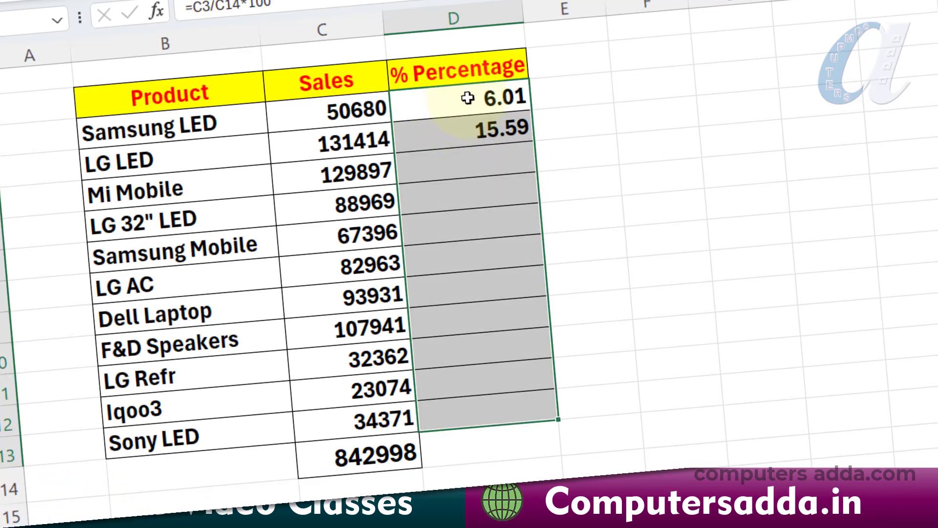
drag(465, 101, 475, 135)
click(319, 459)
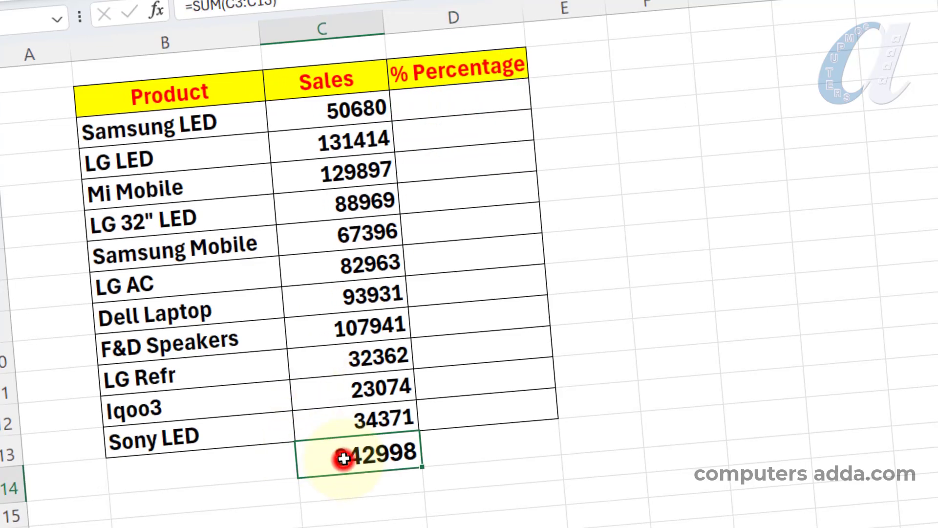
key(Delete)
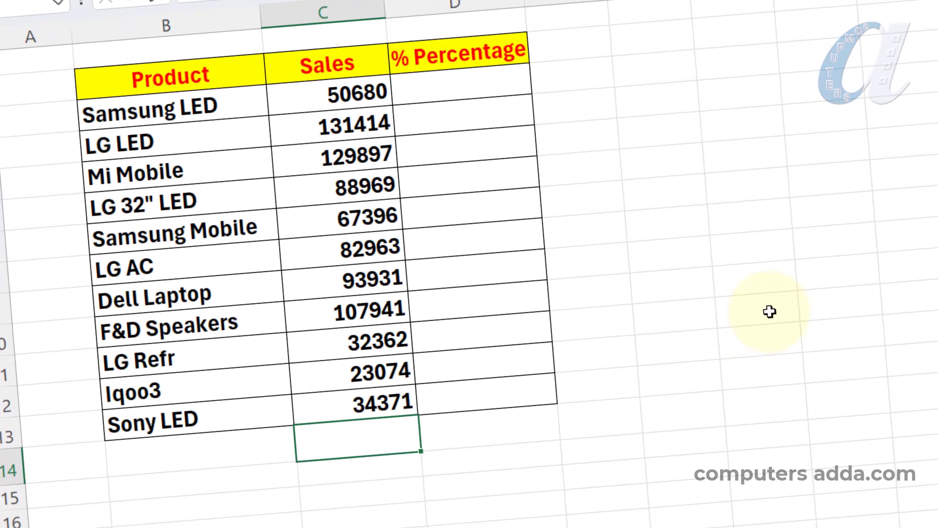
click(769, 315)
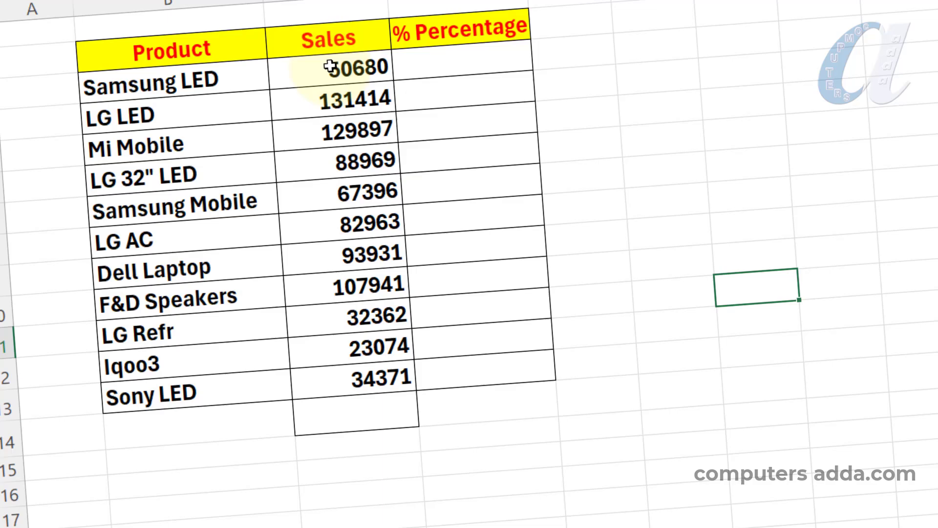
Step: Use Quick Analysis on the sales in C3:C13 to fill the % Percentage column D3:D13 with the row-wise % Total
drag(330, 67, 355, 379)
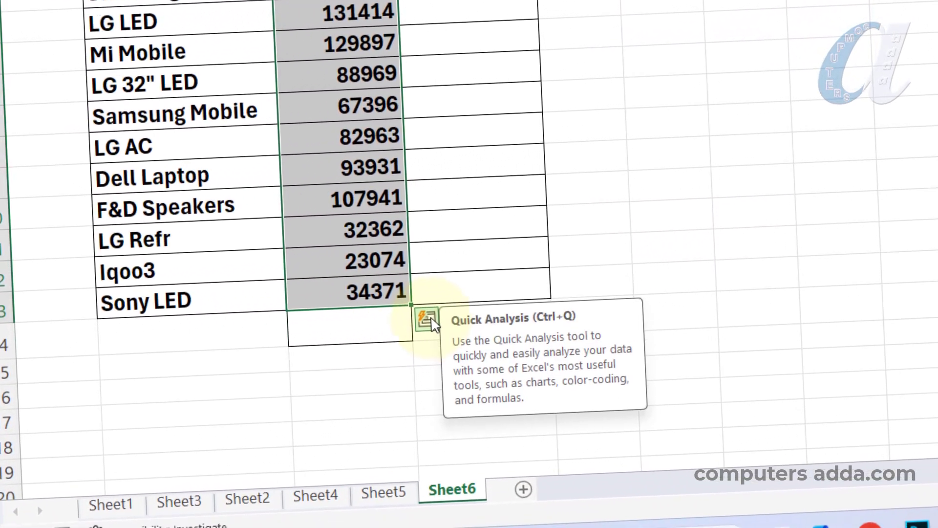
click(429, 325)
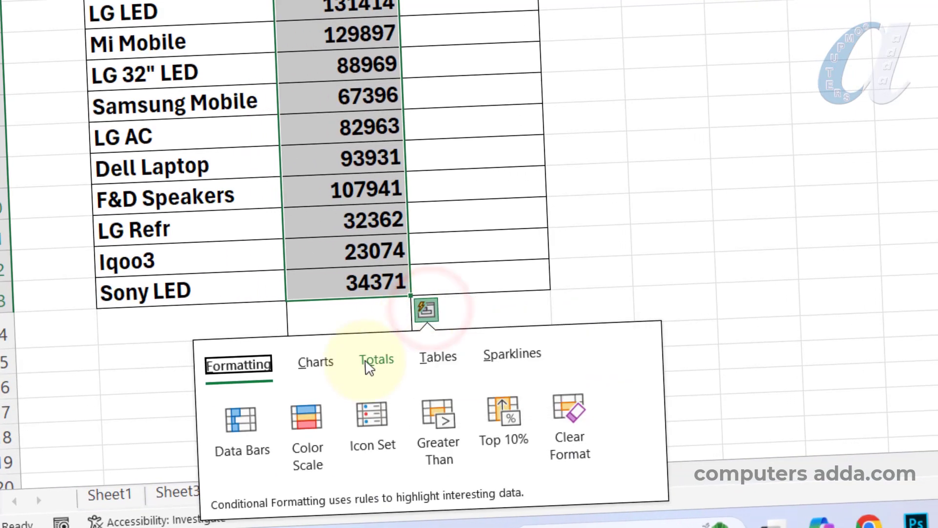
click(377, 361)
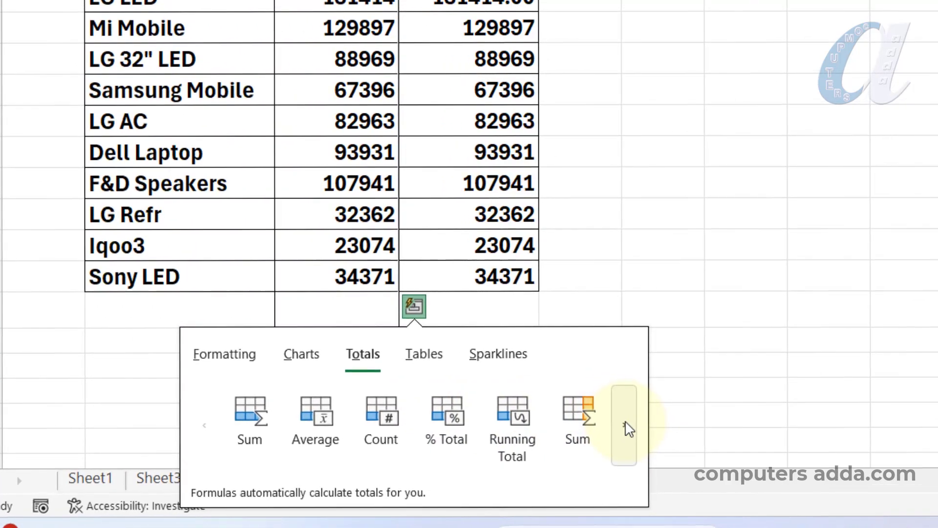
click(627, 428)
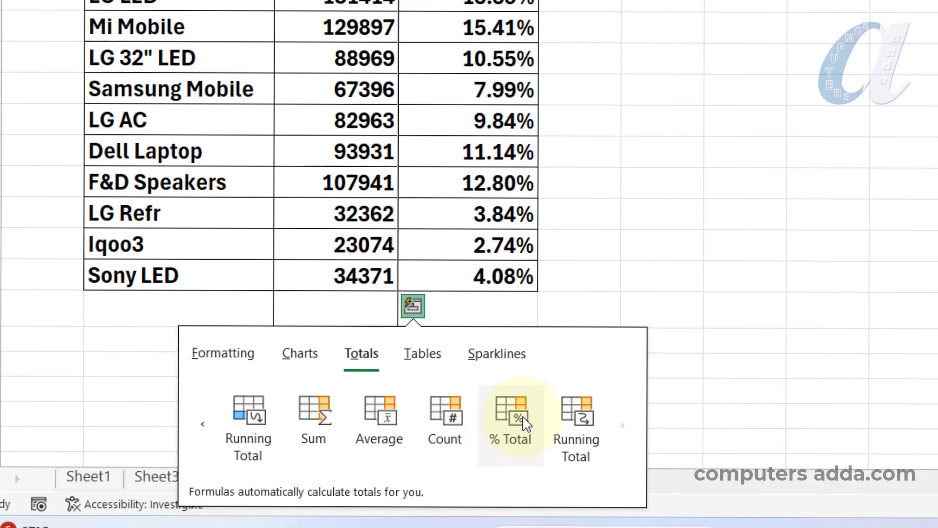
click(523, 416)
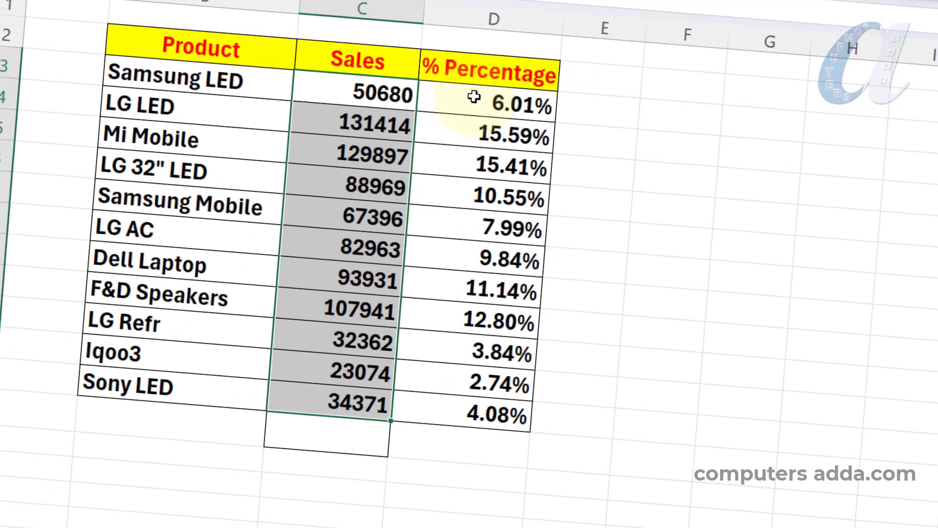
drag(477, 98, 448, 411)
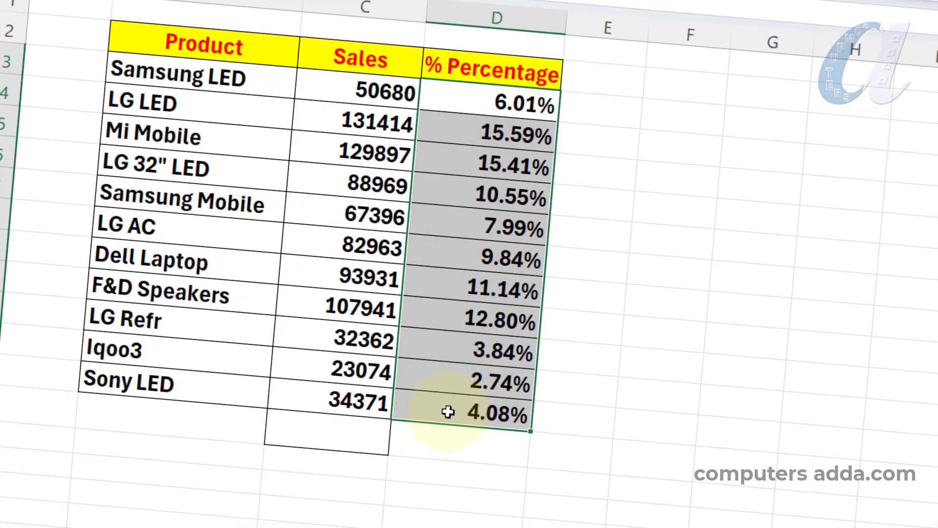
click(695, 360)
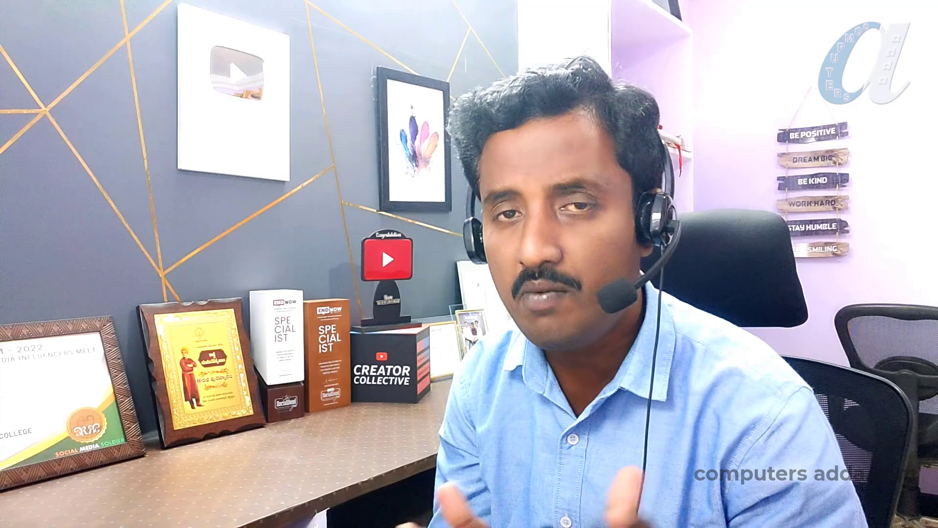